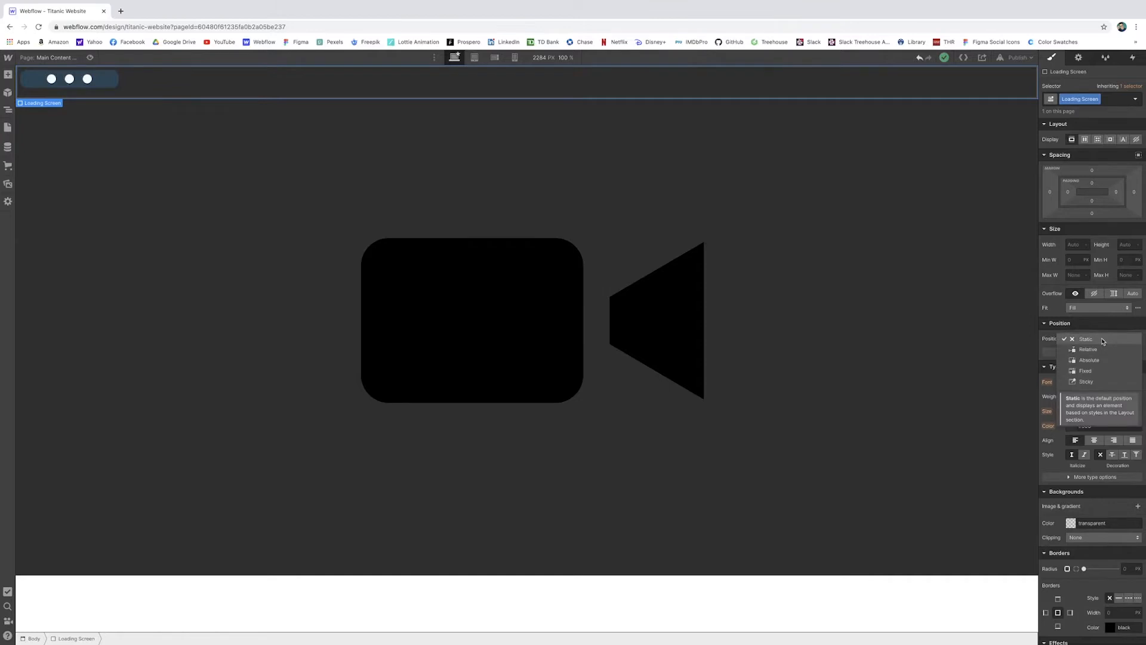
- Give the Loading Screen a fixed position covering the full viewport and set its background color to #071a25
left_click(1099, 371)
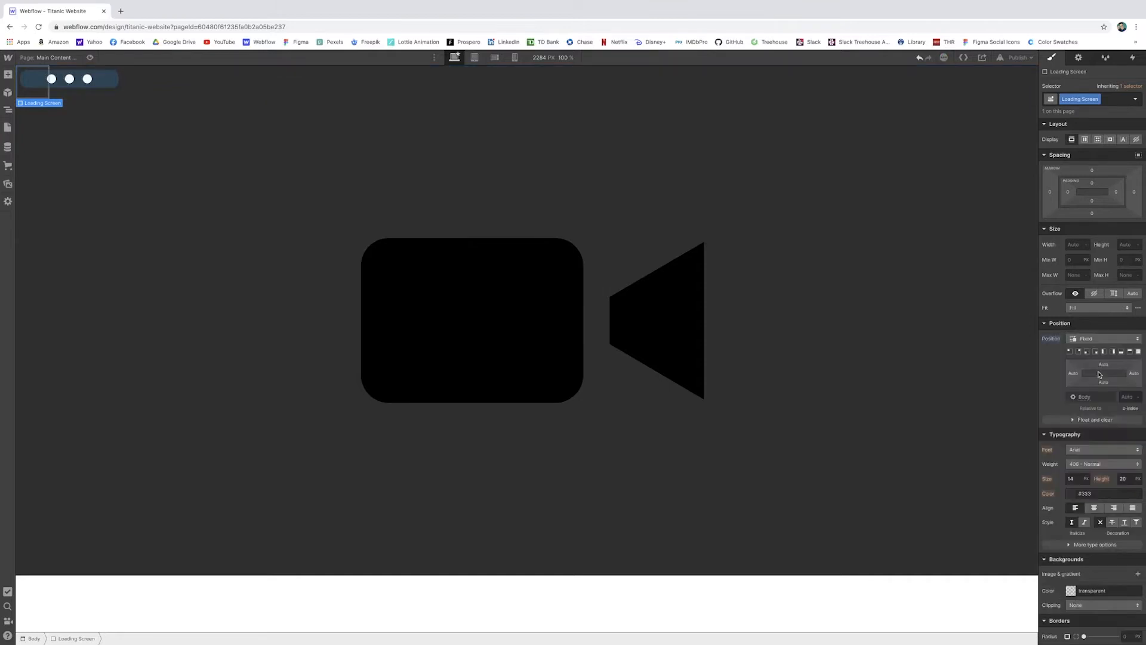
left_click(1138, 352)
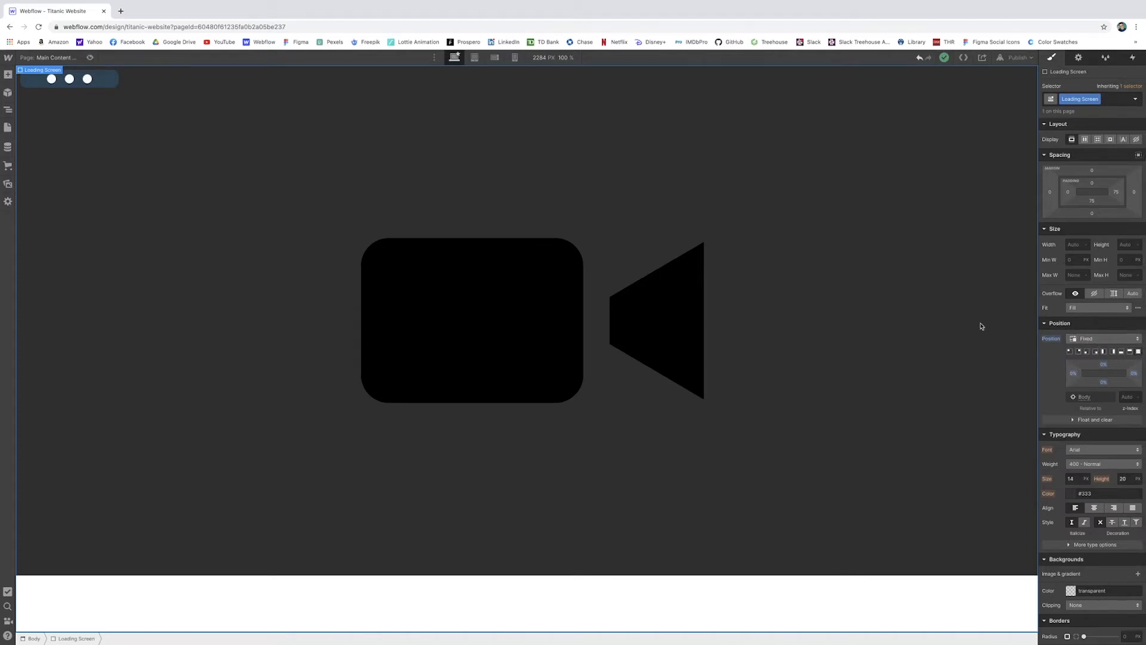
scroll(1084, 416, "down", 3)
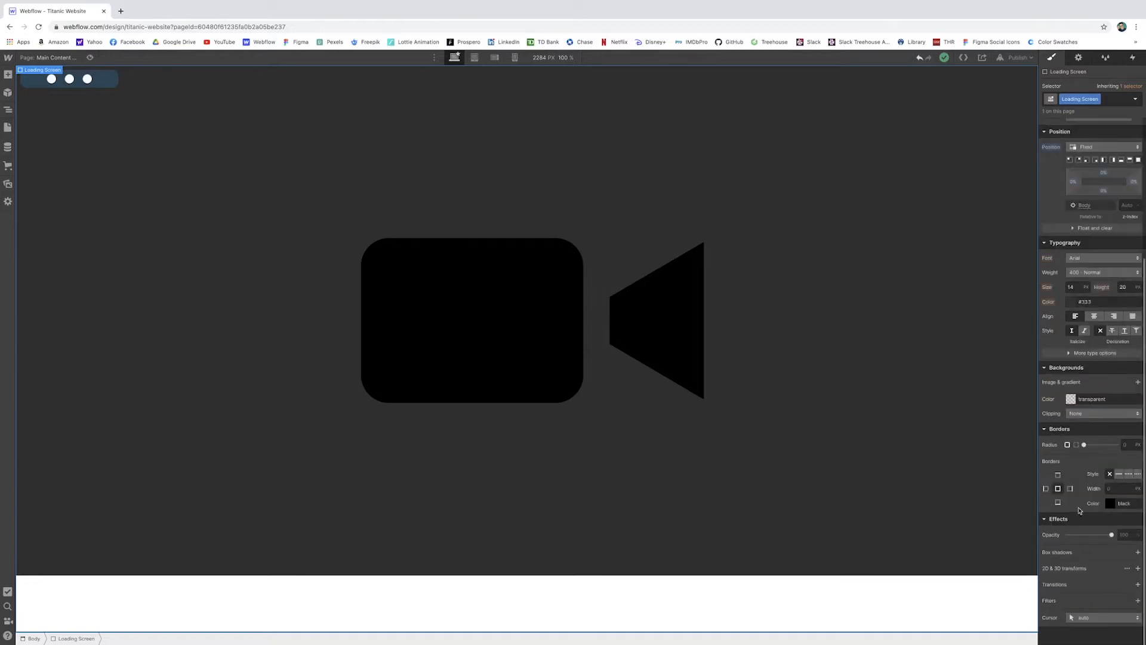
left_click(1071, 400)
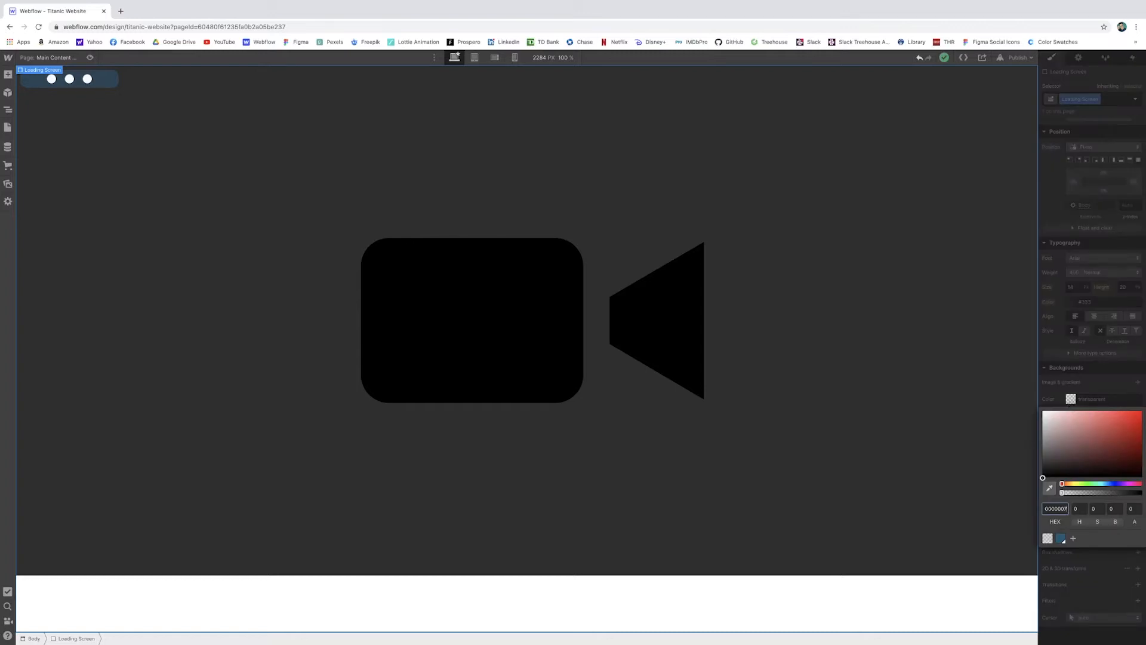
double_click(1061, 510)
type("071a25")
key("Return")
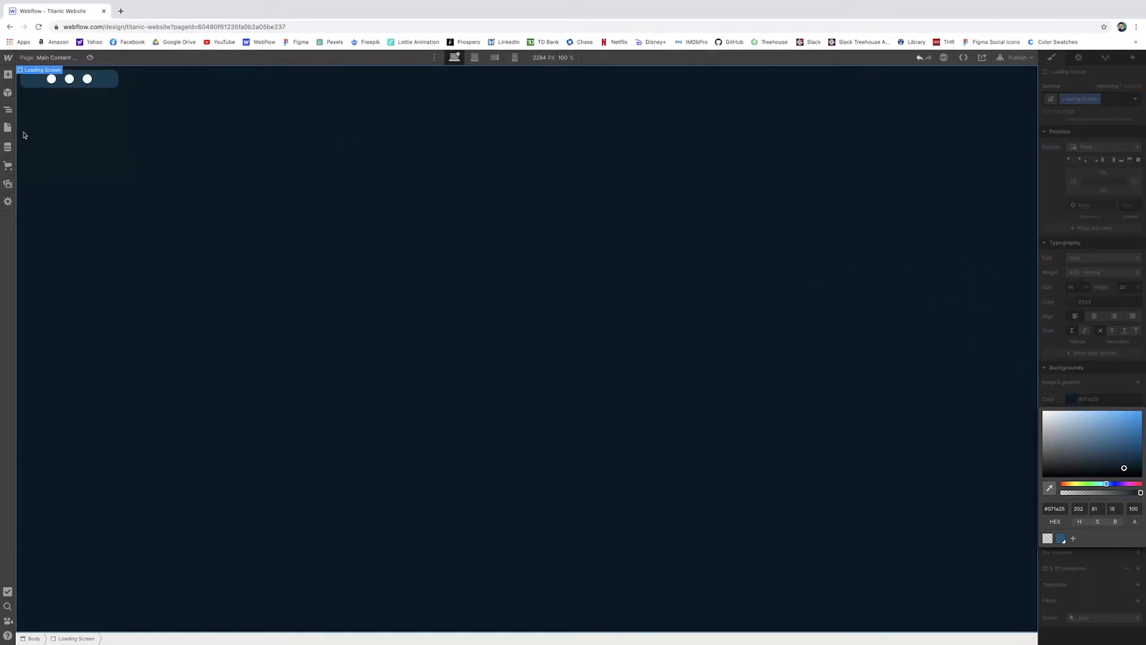
- Add a Lottie Animation element inside the Loading Screen
left_click(8, 76)
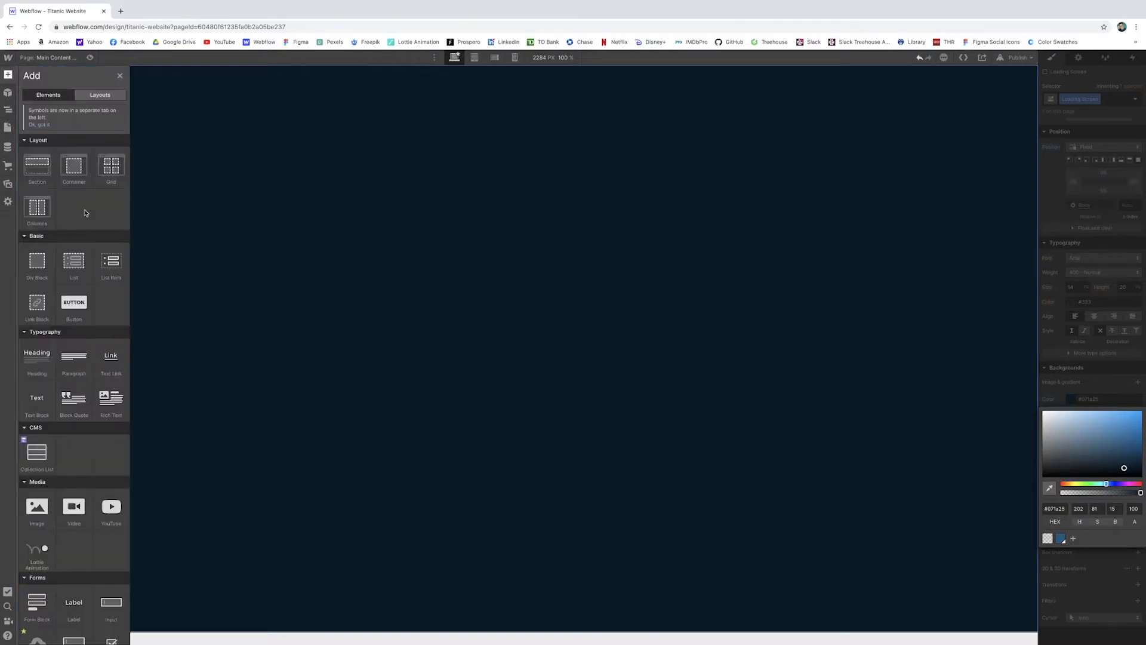
scroll(98, 299, "down", 3)
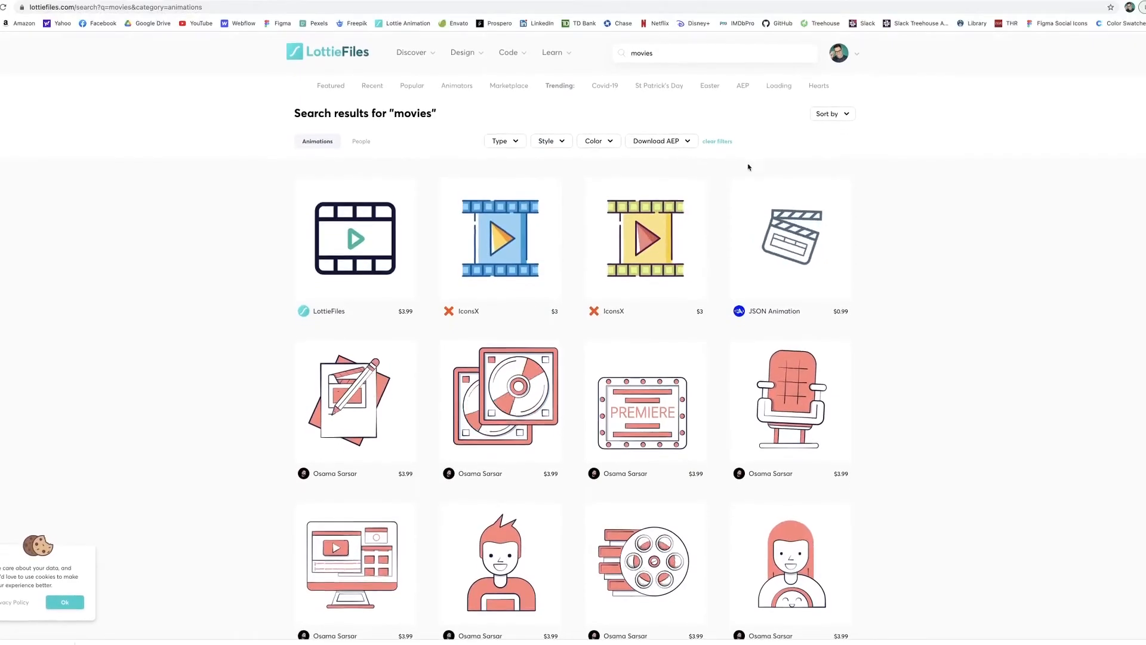
- Switch to LottieFiles and browse the animation results for "movies", including page 2, and for "puppies"
scroll(911, 237, "down", 3)
scroll(910, 236, "down", 8)
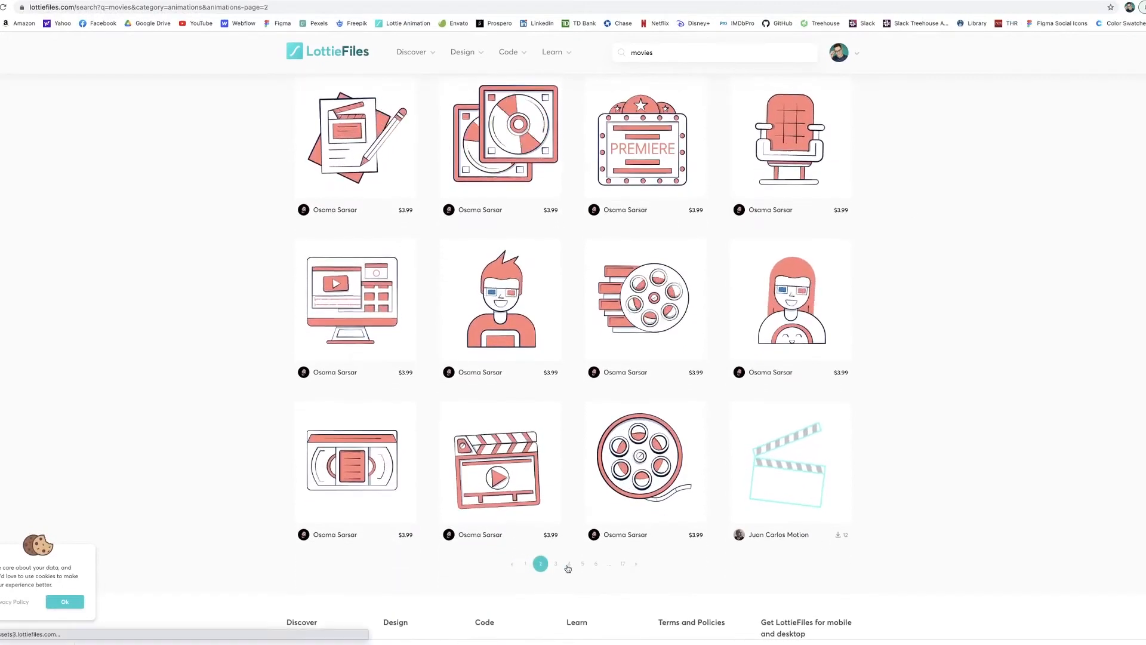
left_click(542, 564)
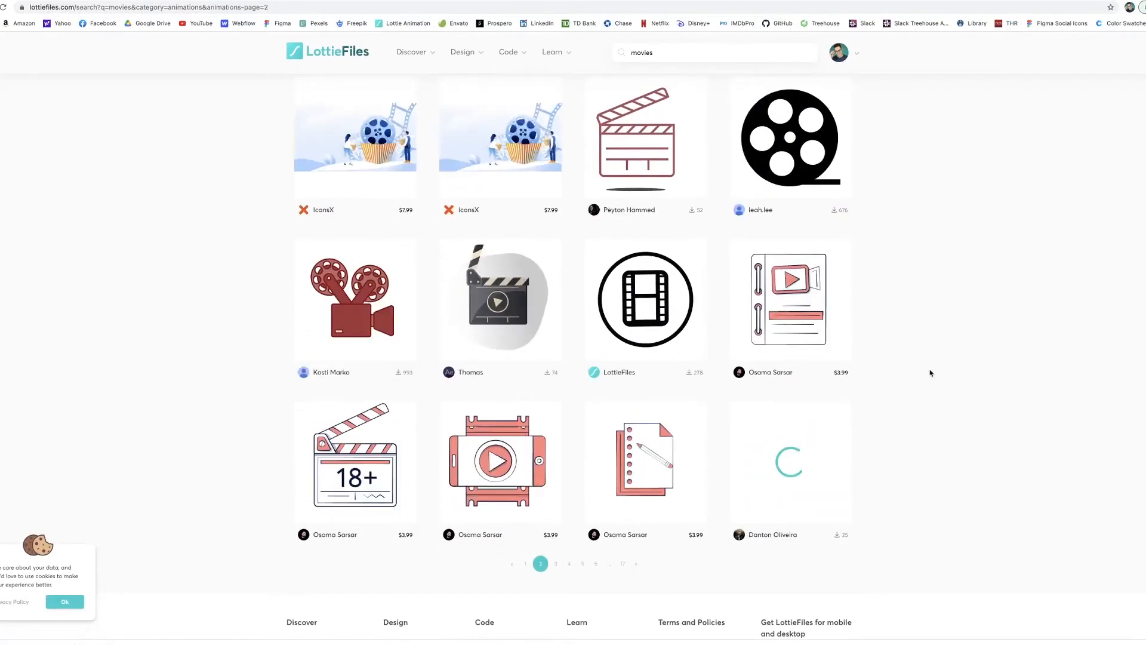
scroll(932, 371, "up", 5)
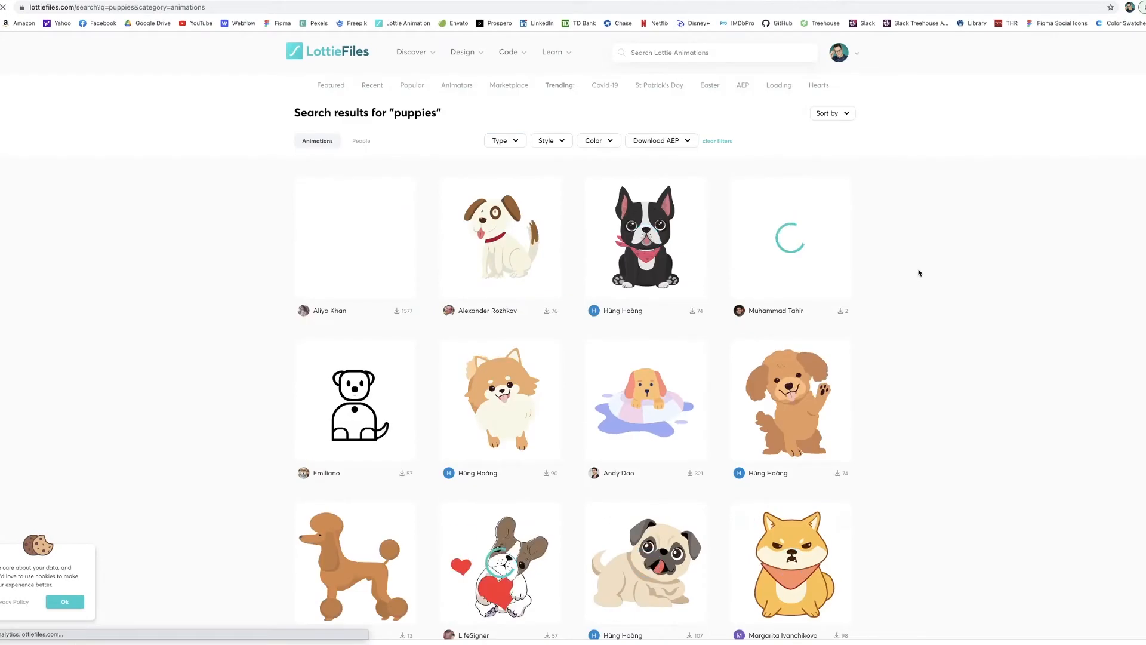
scroll(920, 270, "down", 4)
scroll(919, 273, "down", 5)
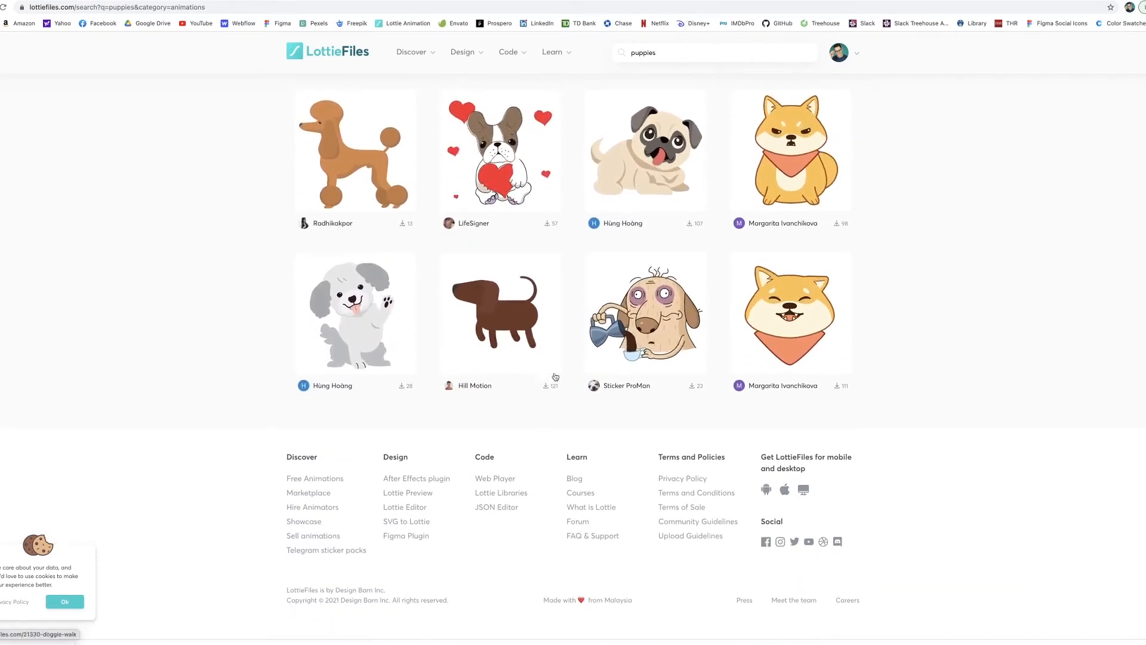
scroll(695, 191, "up", 5)
scroll(695, 191, "up", 3)
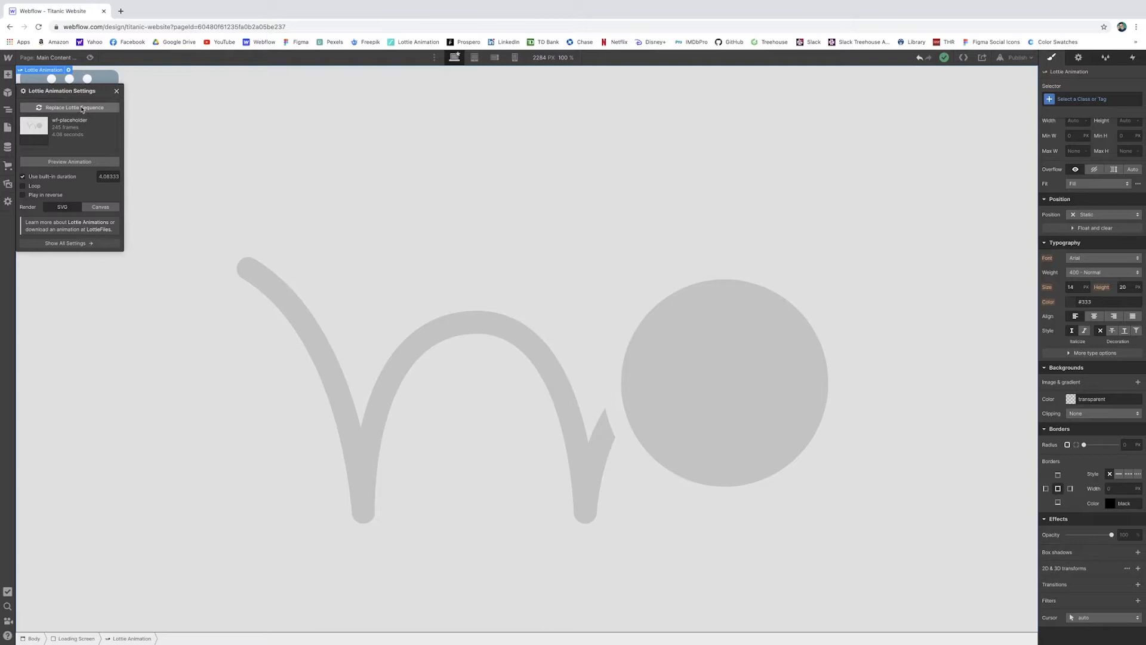
- Replace the placeholder Lottie sequence with the 935-loading.json asset and close the animation settings
left_click(83, 109)
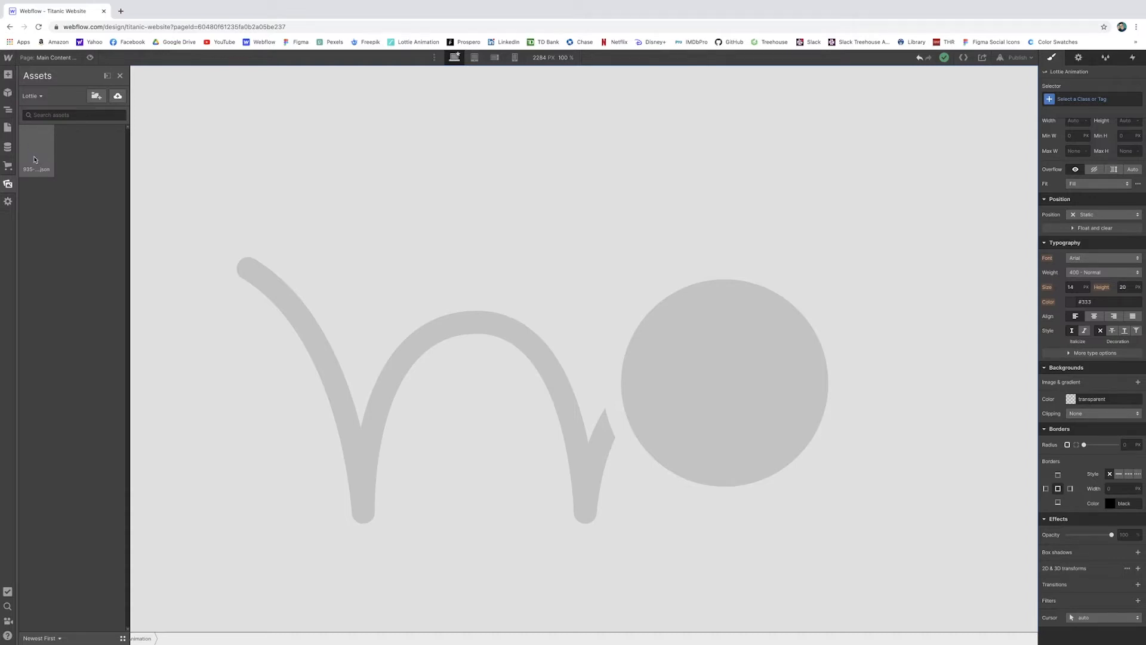
left_click(31, 158)
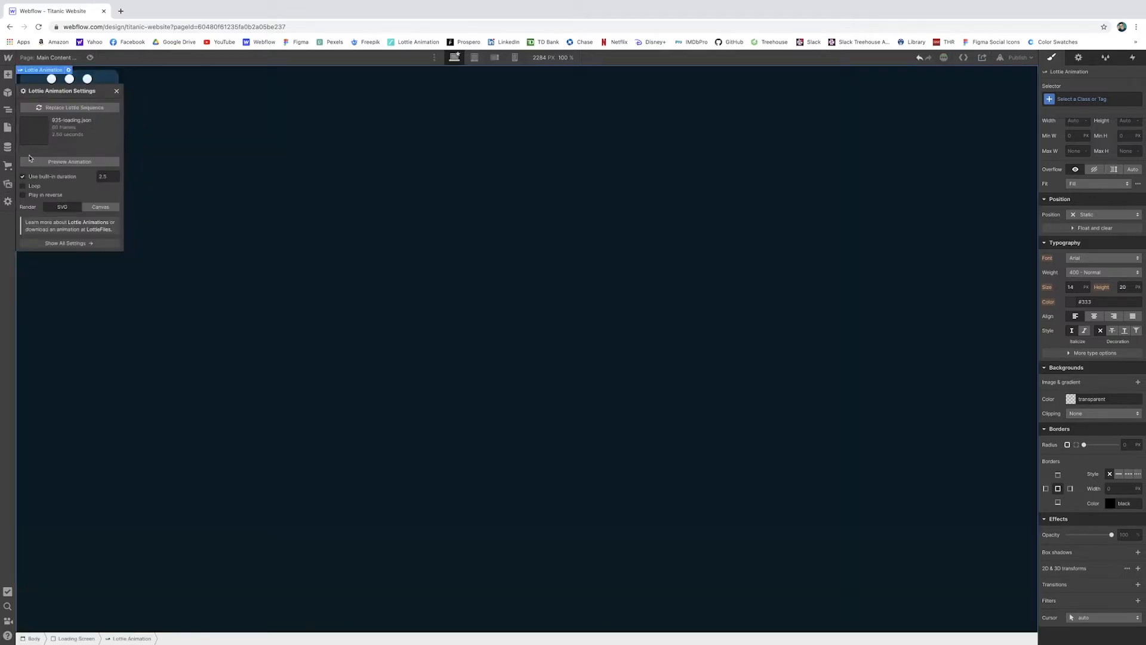
left_click(117, 92)
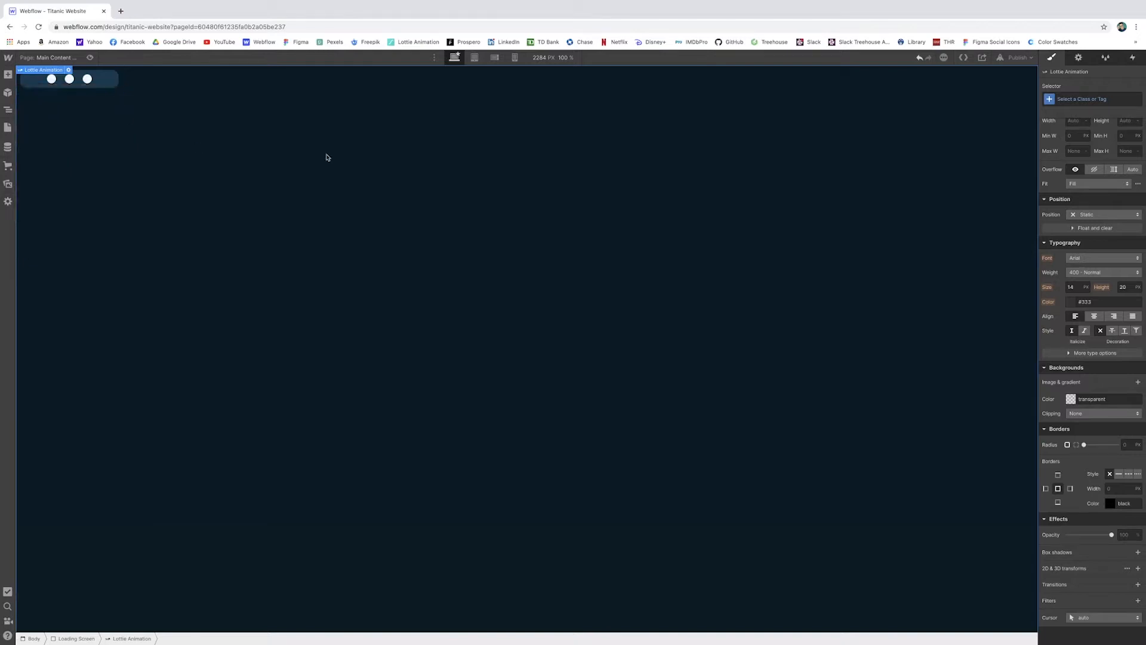
- Assign a new class named "Lottie Animation" to the Lottie element nested in the Loading Screen
left_click(8, 110)
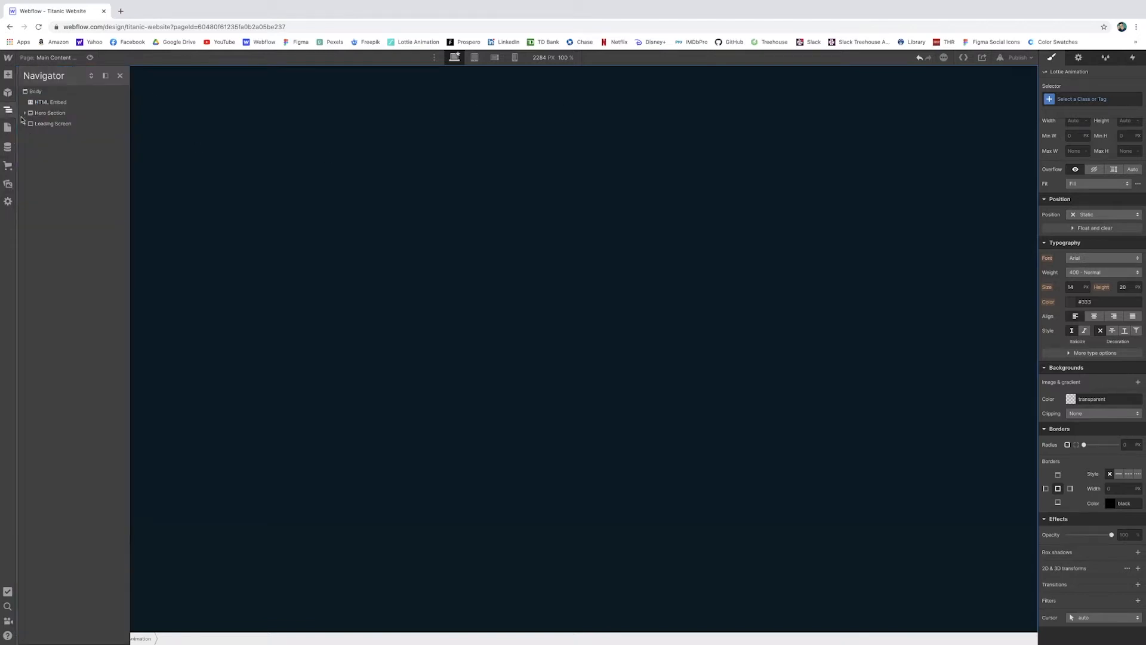
left_click(25, 124)
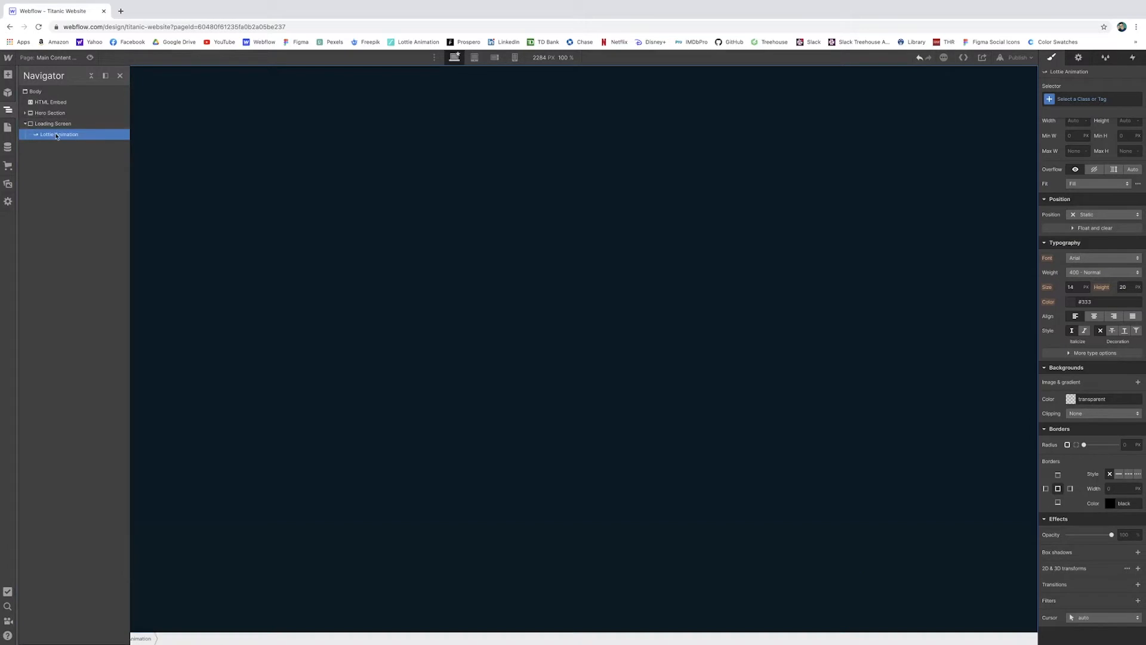
left_click(1062, 100)
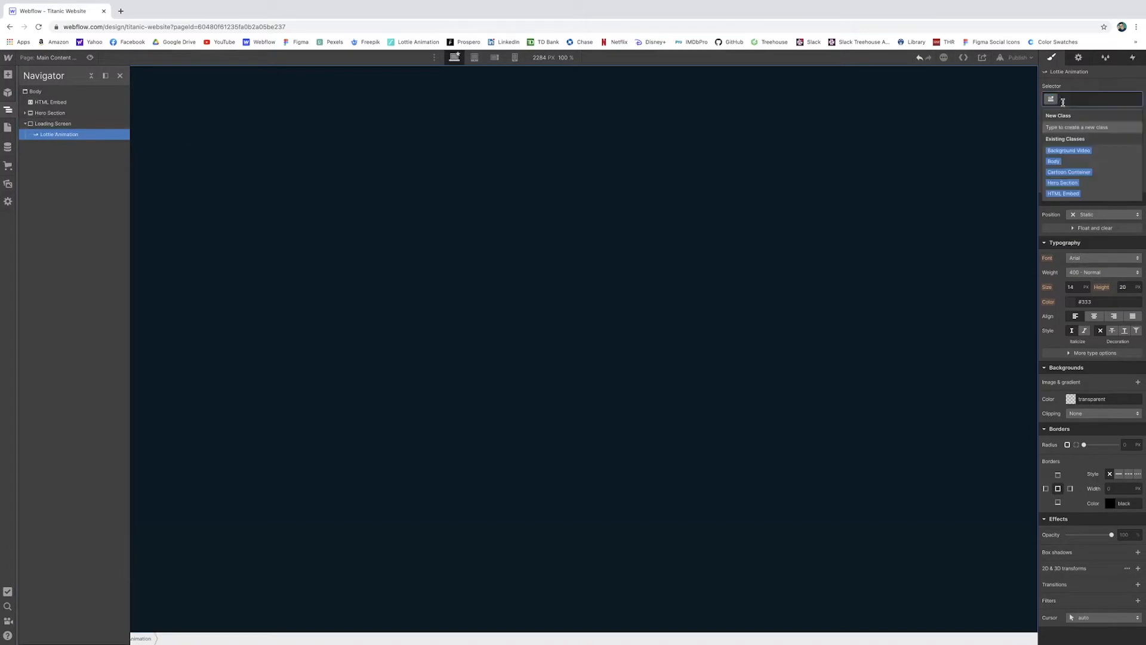
type("Lott")
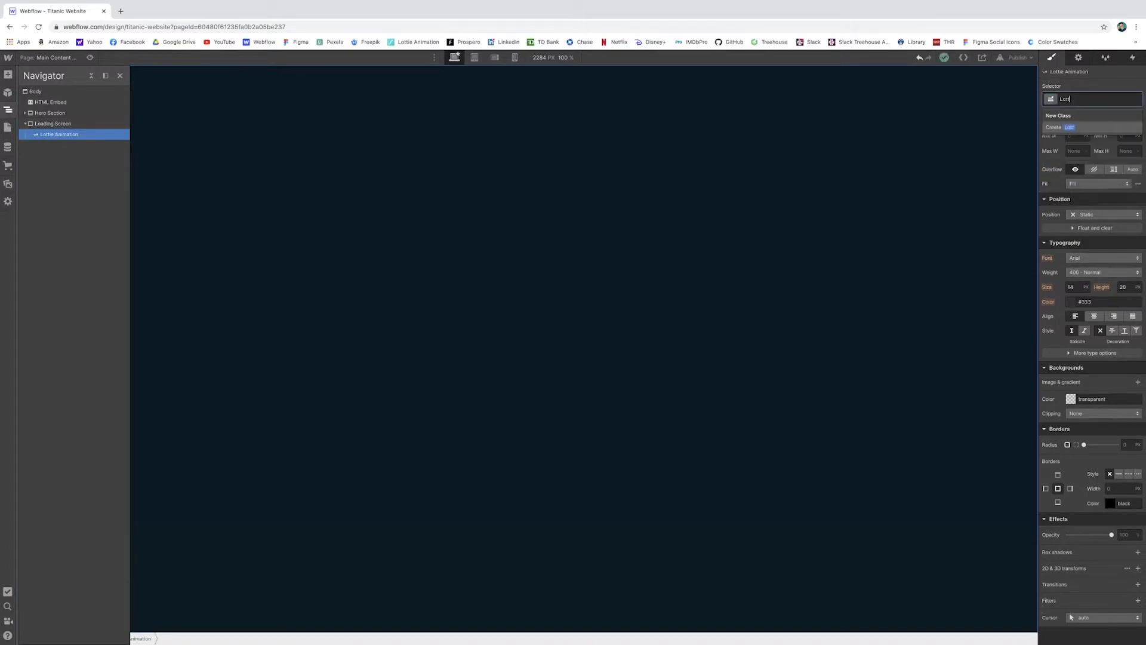
type("ie Animation")
key("Return")
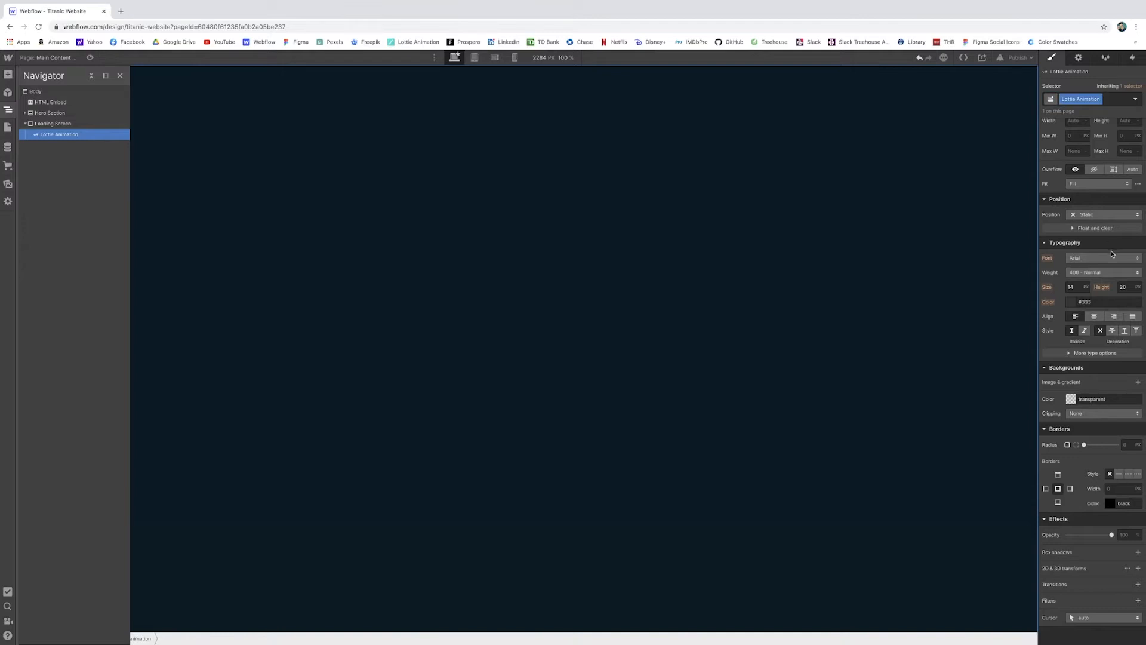
- Set the height of the Lottie Animation element to 50vh
scroll(1113, 253, "up", 3)
left_click(1128, 246)
type("50vh")
key("Return")
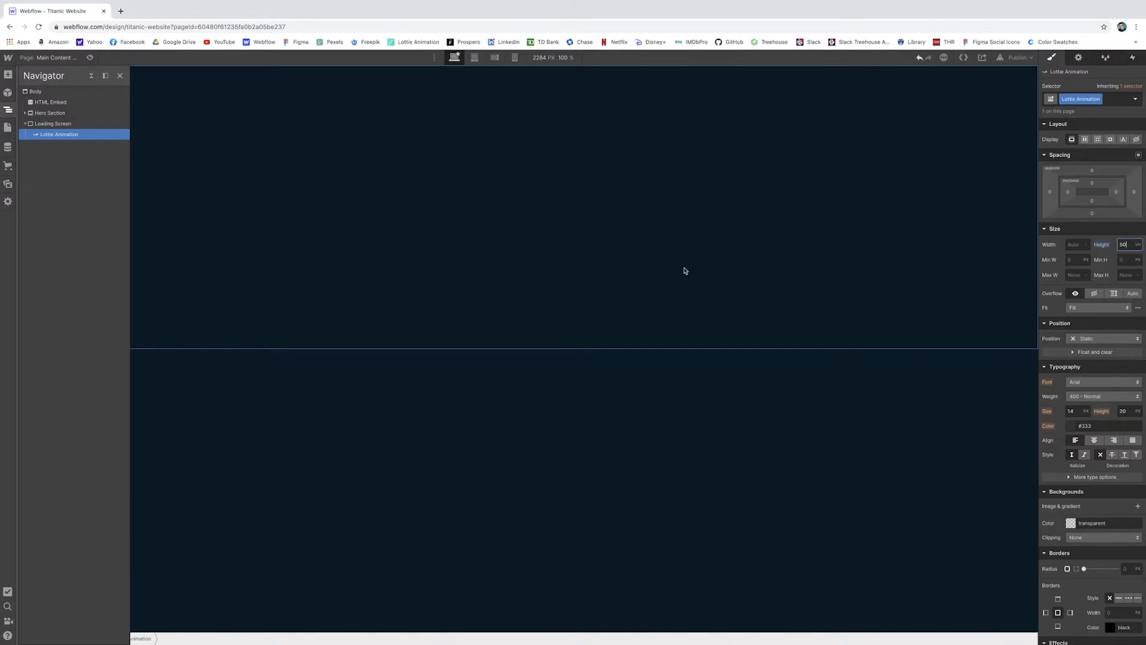
- Enable looping for the Lottie animation and check its playback in page preview
left_click(1079, 58)
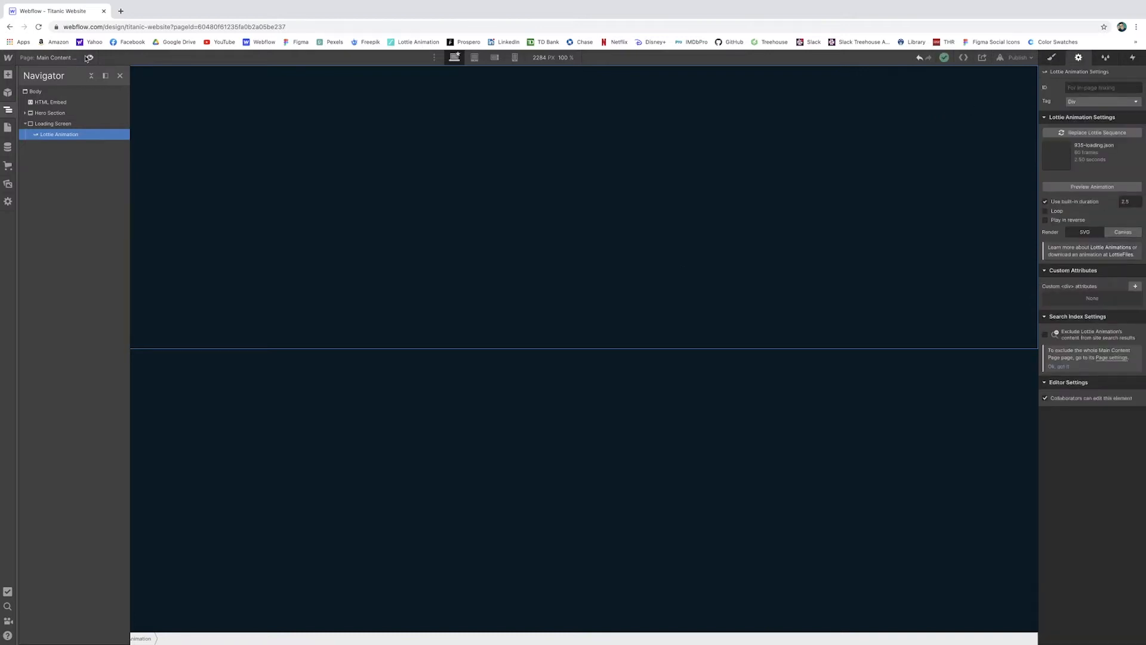
left_click(89, 58)
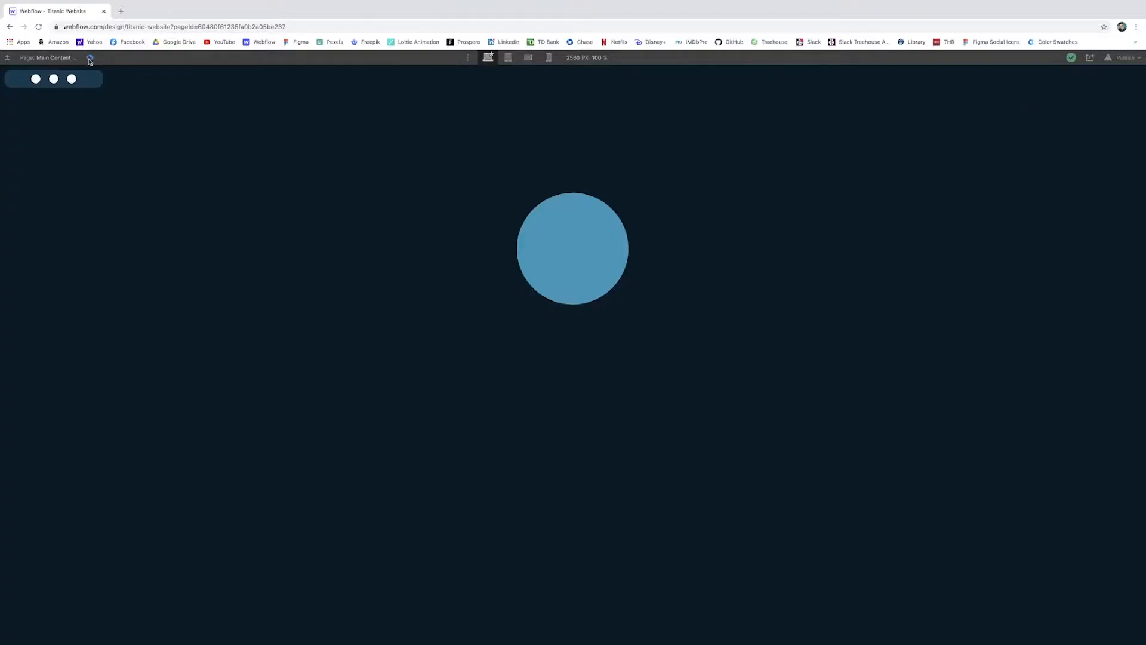
left_click(89, 58)
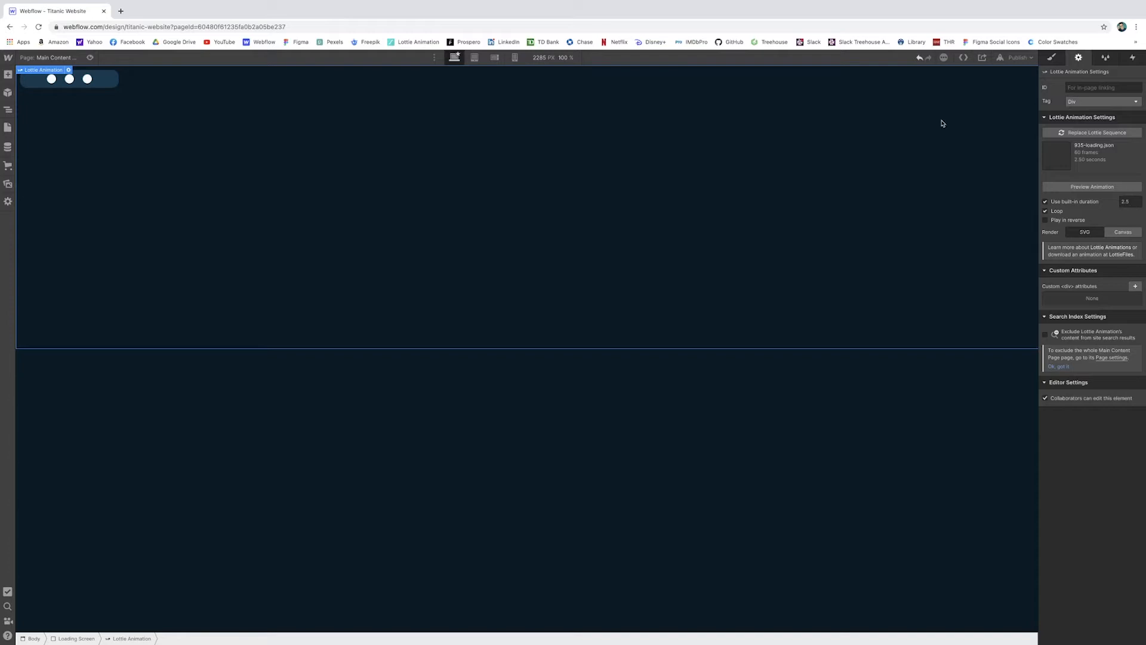
left_click(90, 57)
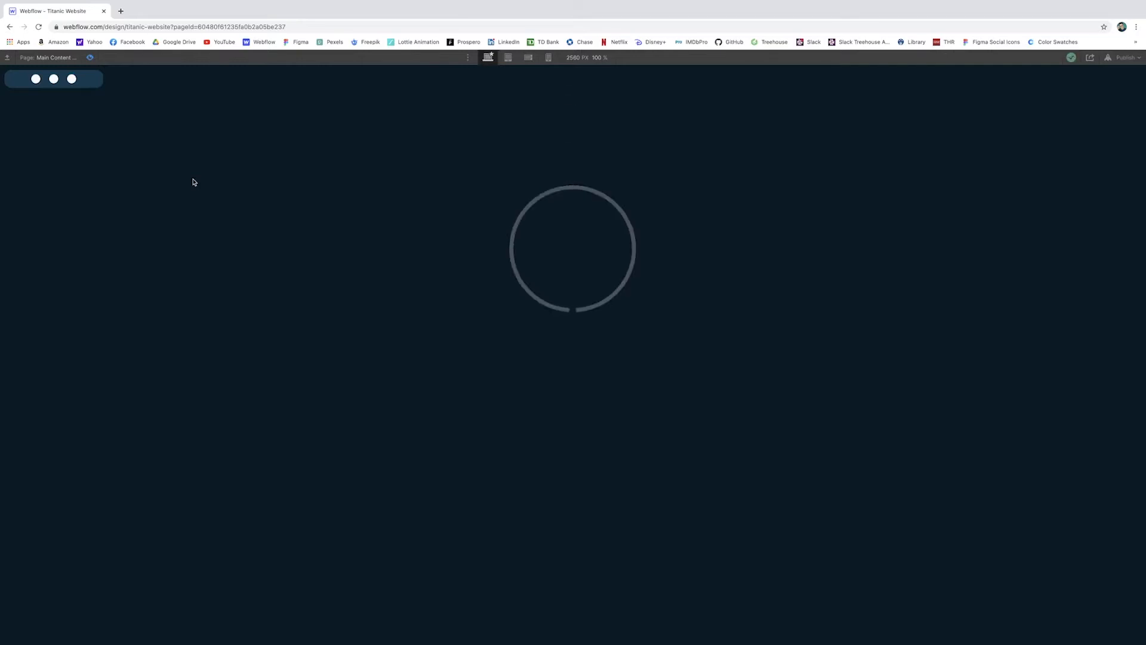
left_click(90, 58)
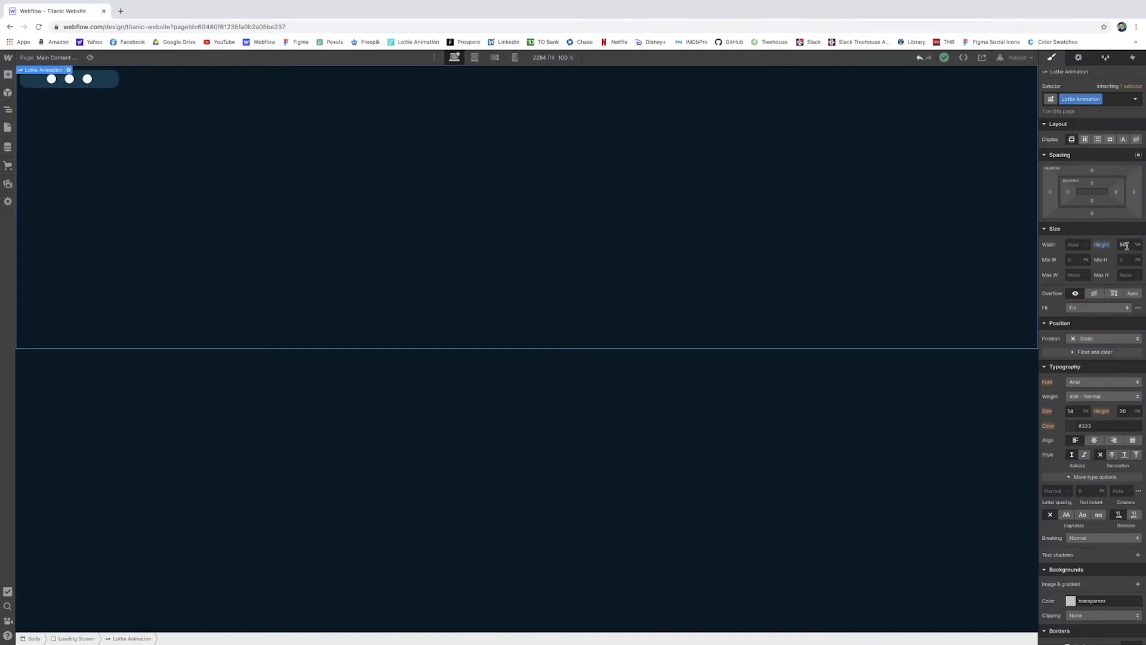
- Add an H1 heading inside the Loading Screen, below the Lottie animation
left_click(8, 109)
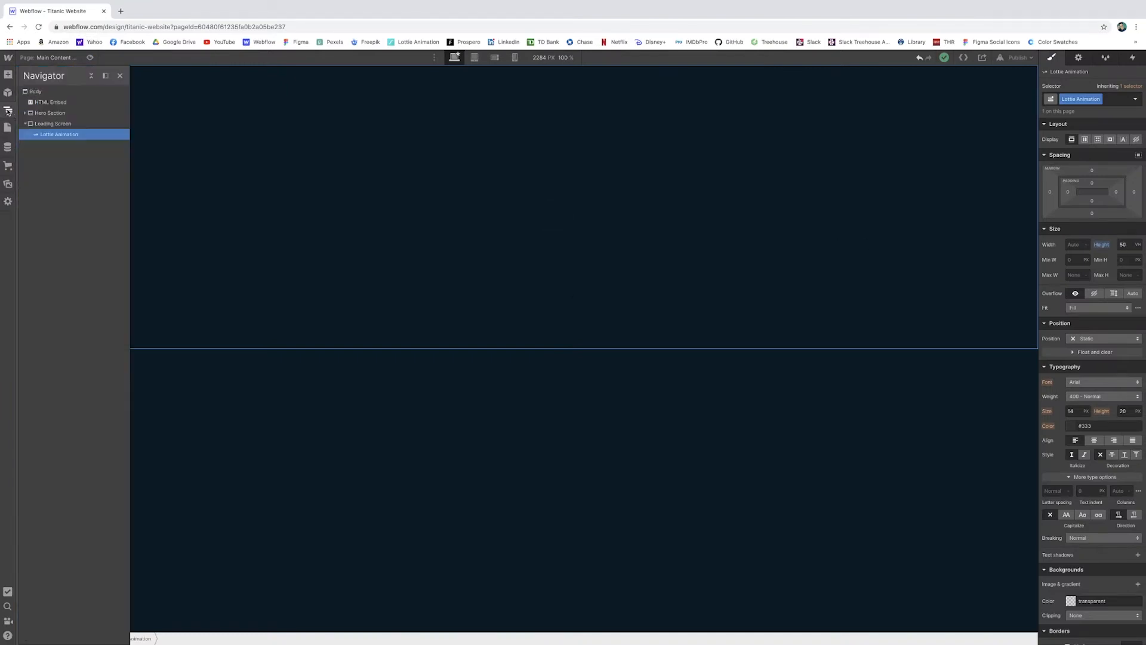
left_click(41, 125)
left_click(8, 75)
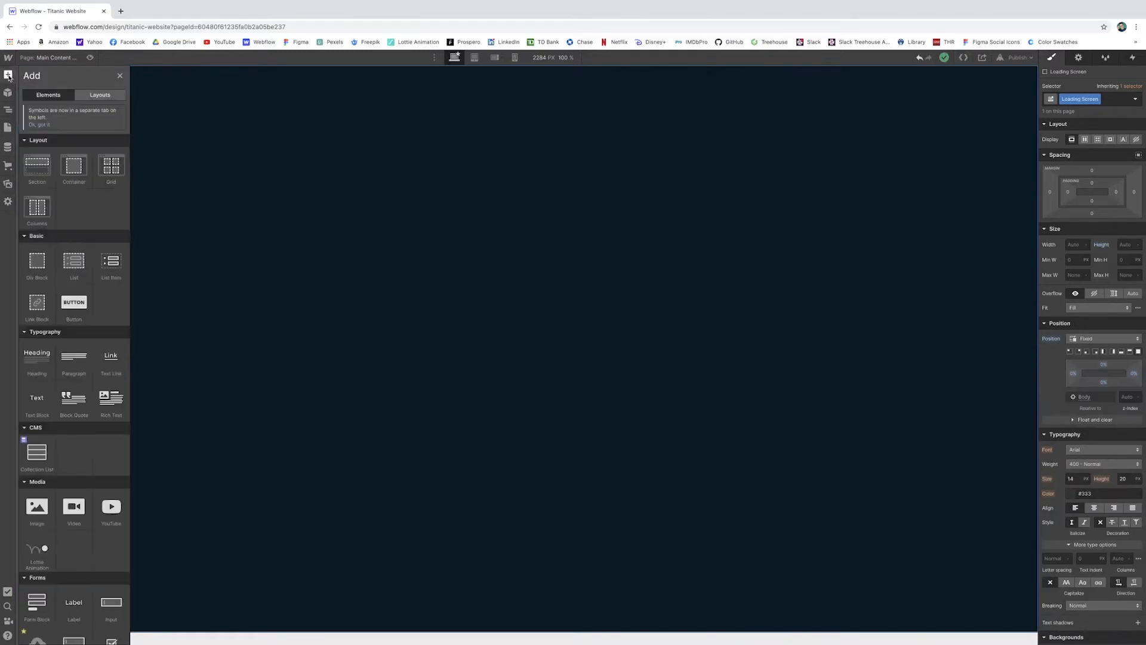
left_click(37, 356)
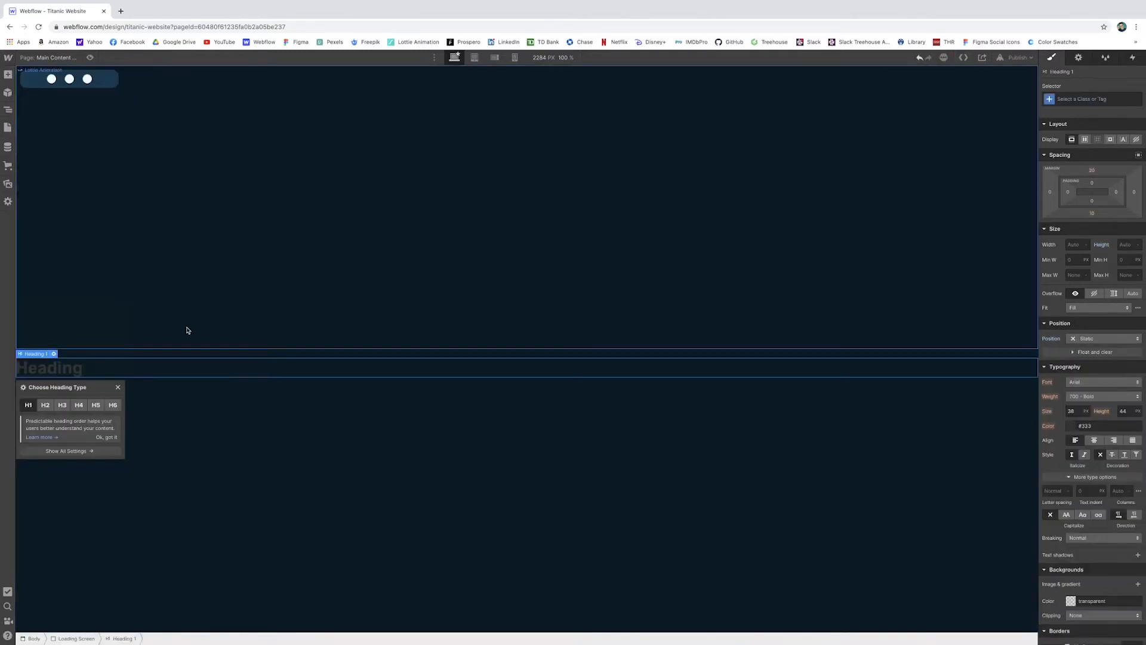
left_click(118, 388)
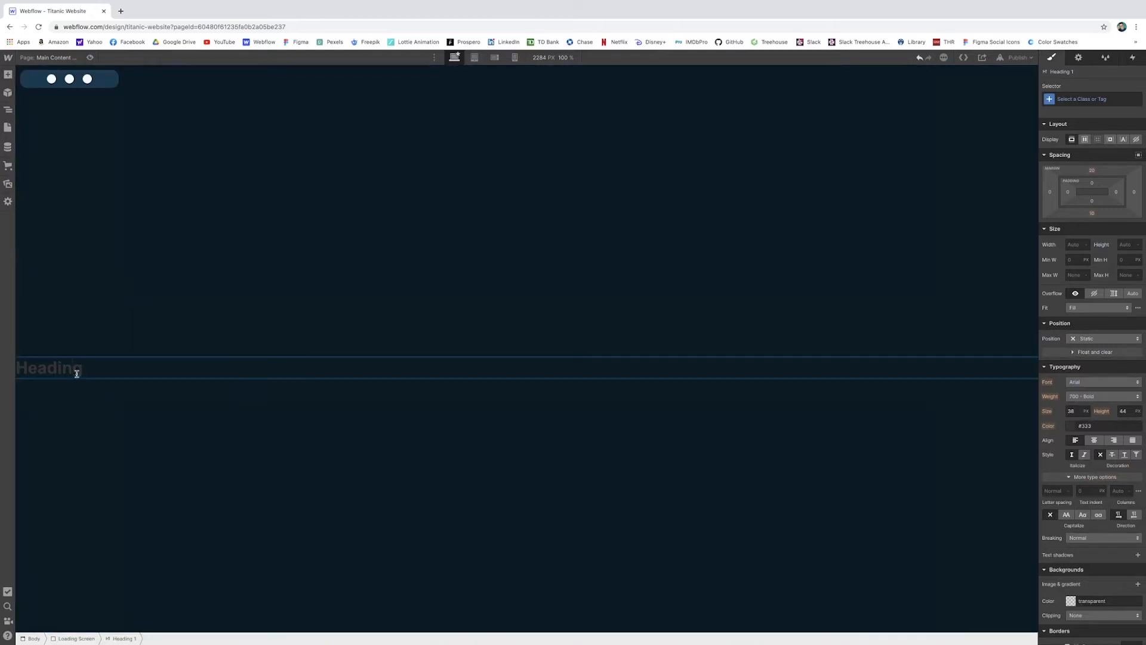
- Assign a new class named "Loading Text" to the heading
left_click(1080, 99)
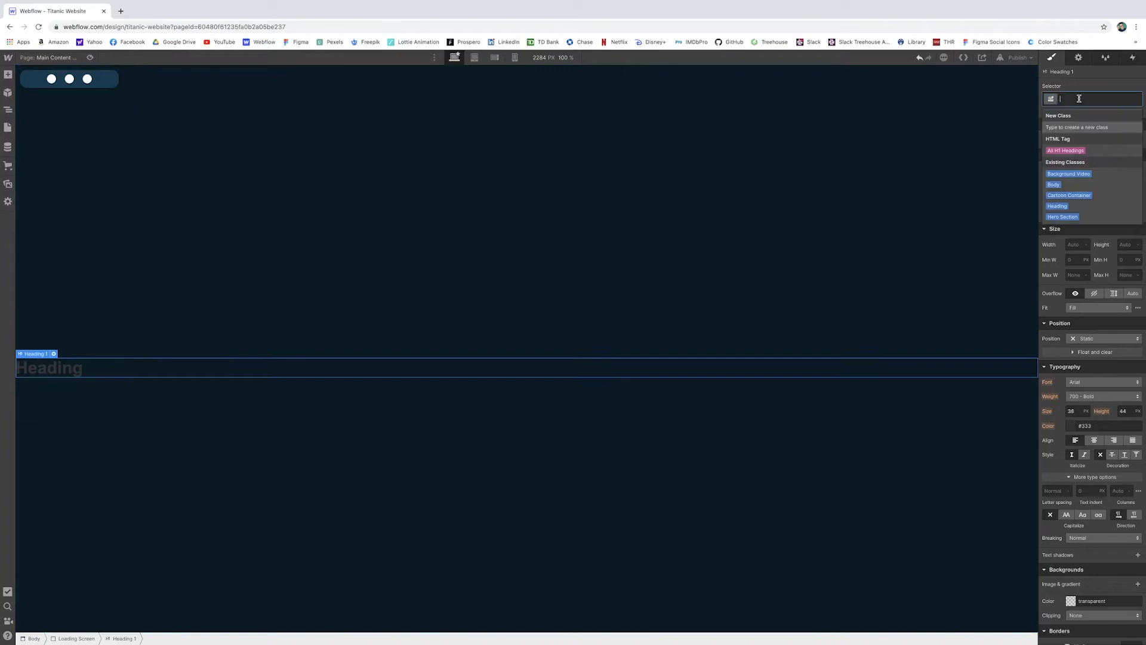
type("Loading Text")
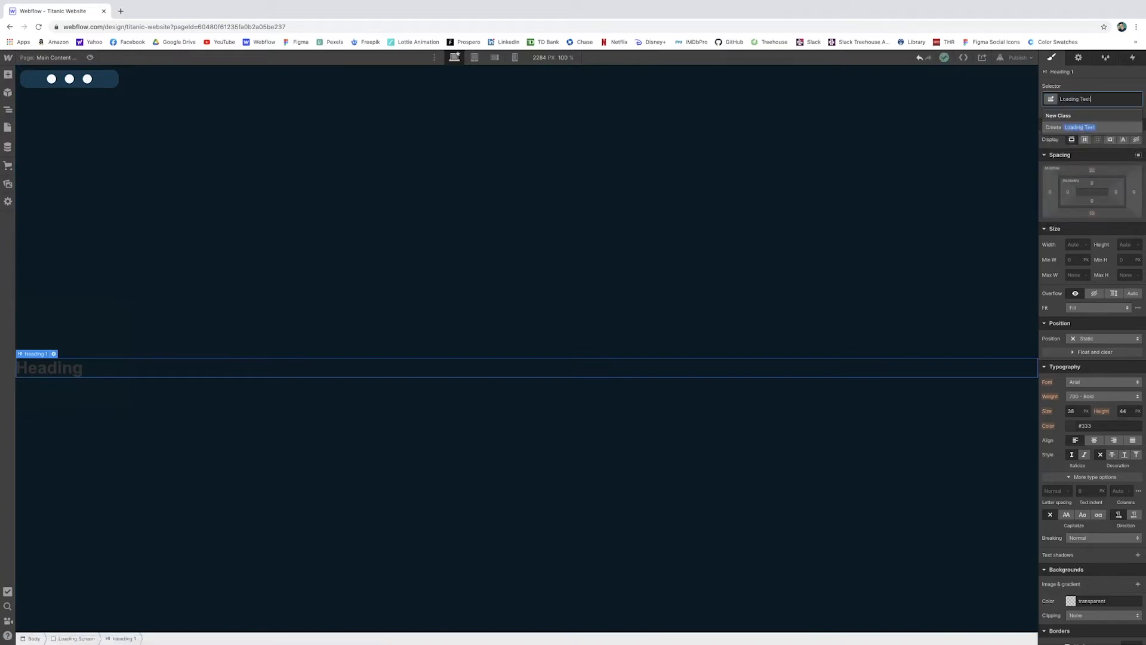
key("Return")
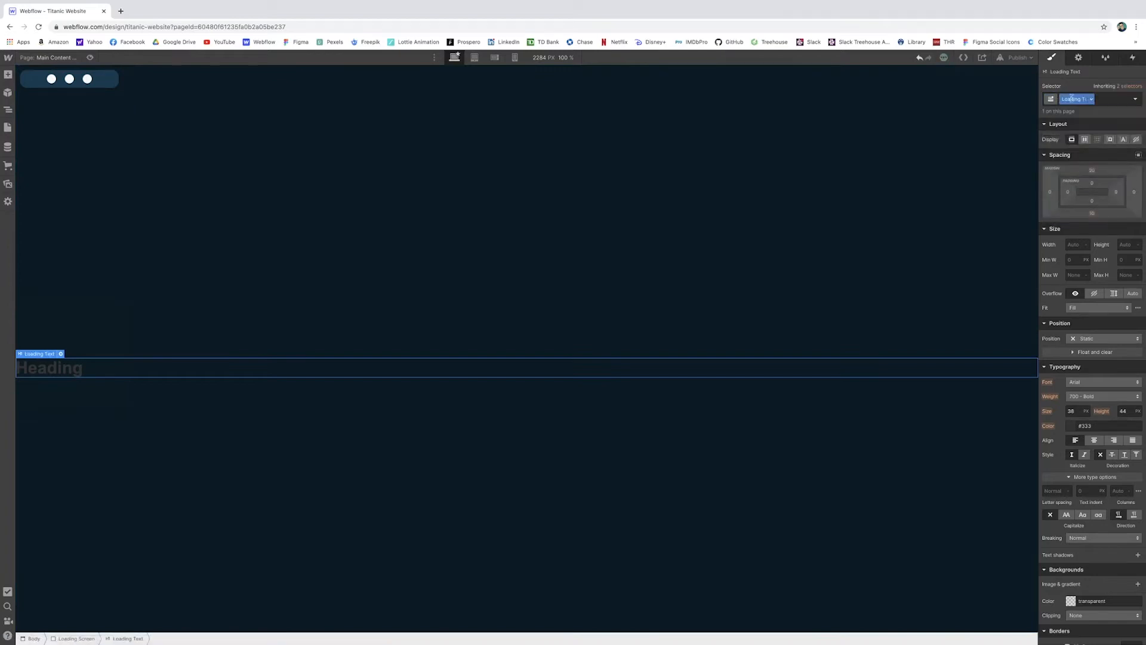
- Change the heading's text to "Loading..." and finish editing by selecting the Loading Screen
double_click(203, 366)
key("ctrl+a")
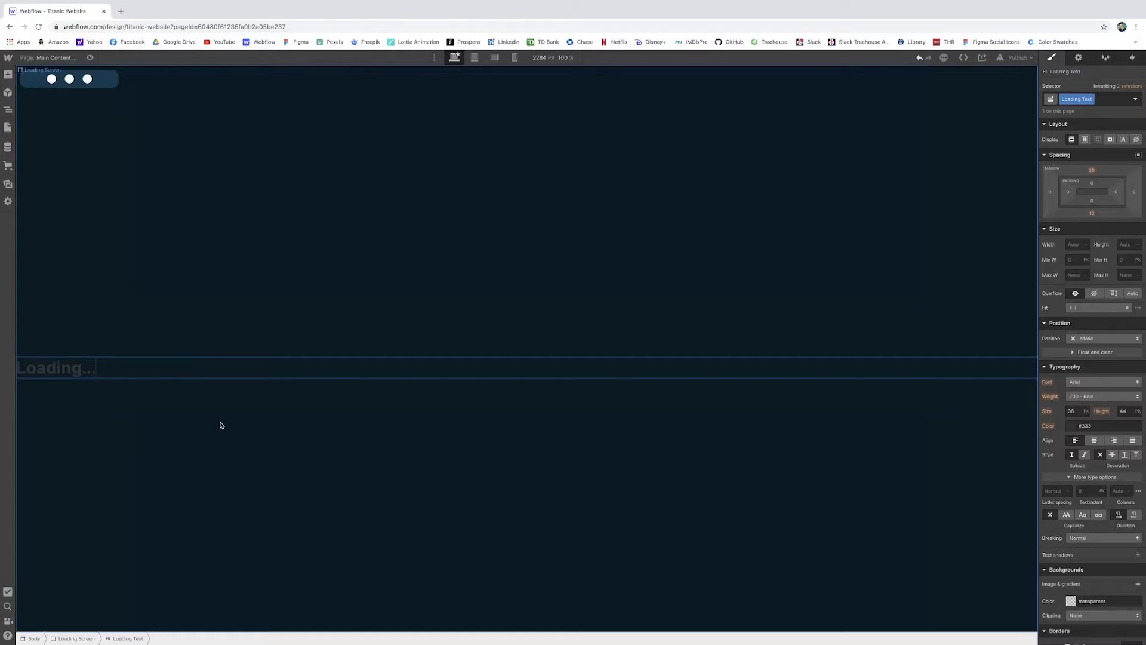
double_click(709, 383)
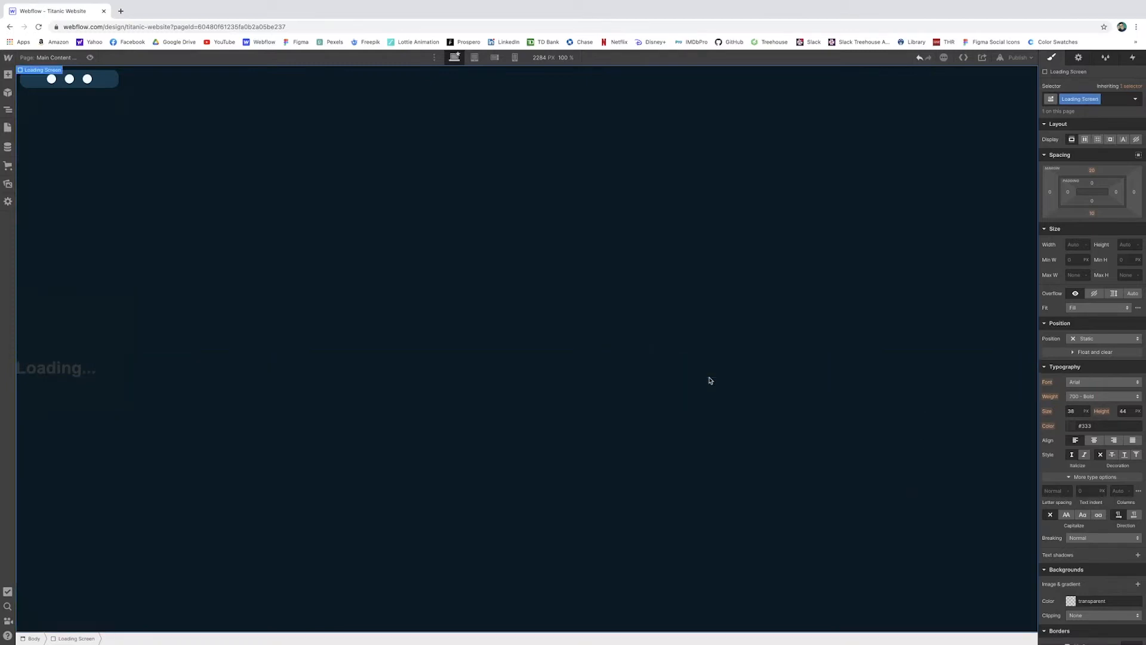
- Color the "Loading..." heading white and center its text
left_click(703, 371)
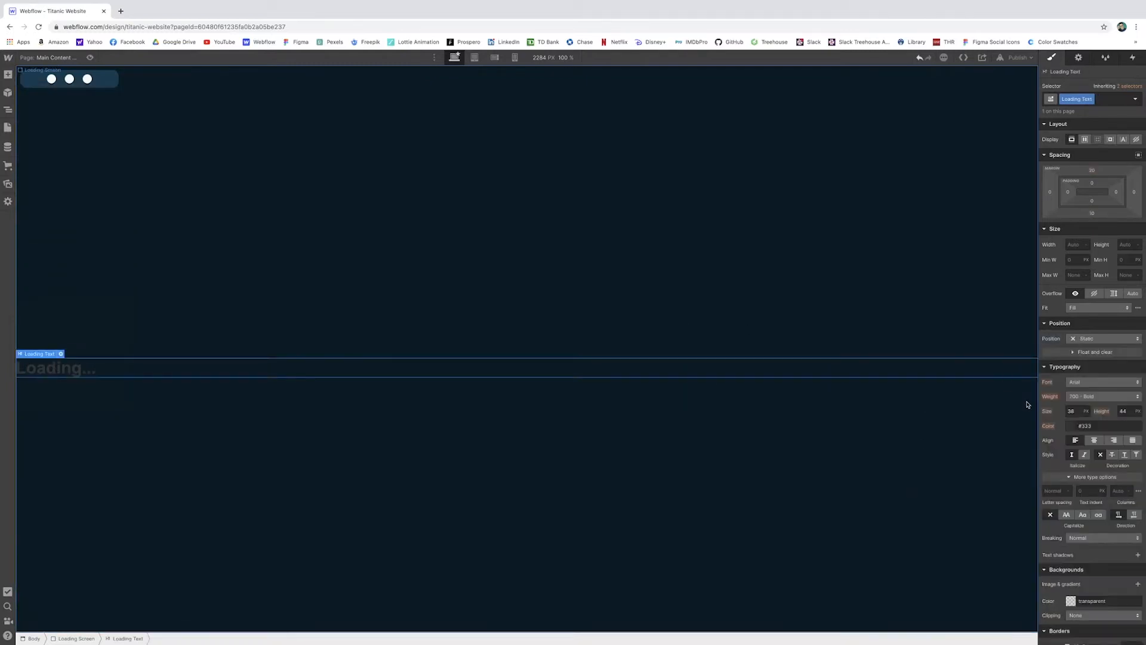
left_click(1071, 426)
left_click_drag(1045, 439, 1034, 430)
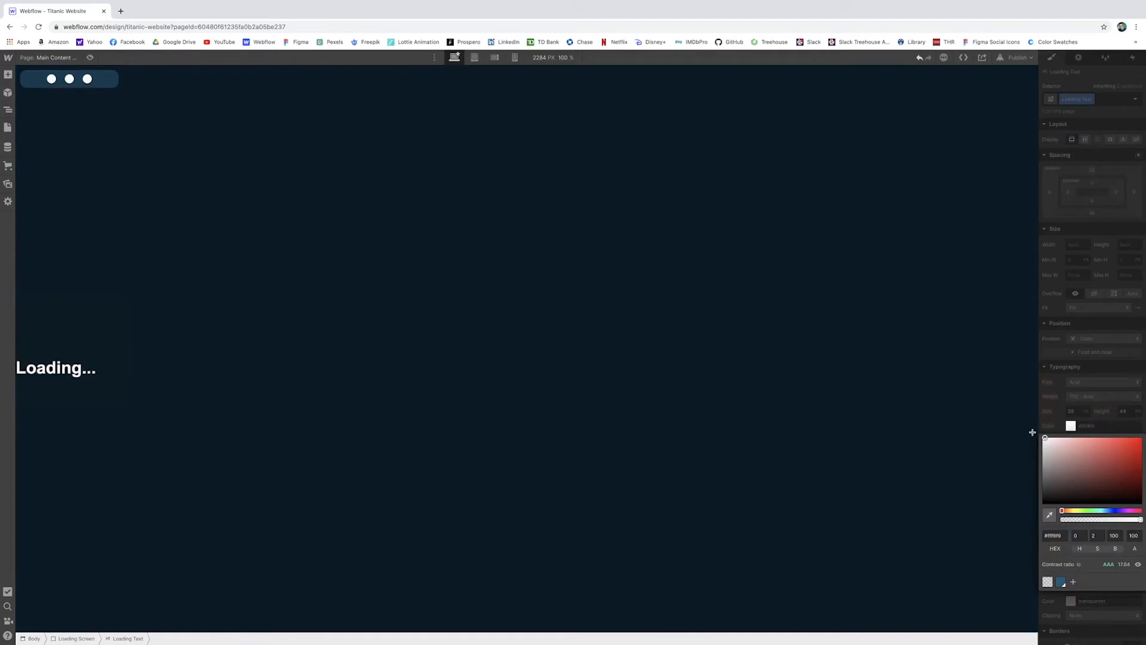
left_click(1054, 441)
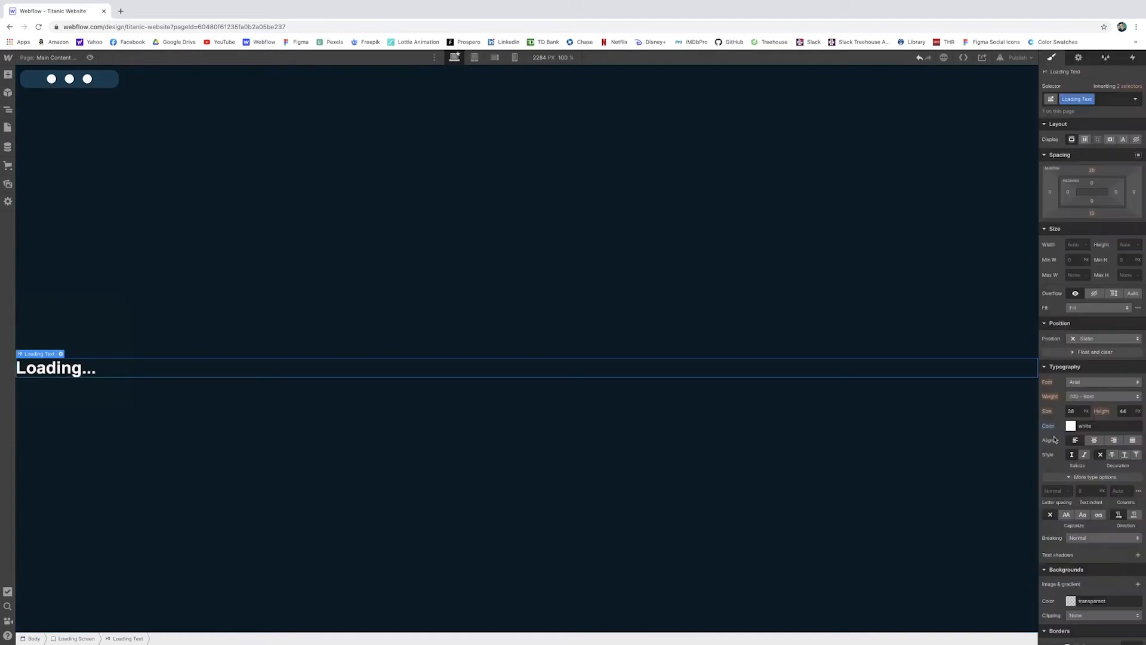
left_click(1095, 441)
- Change the "Loading..." heading's font to Bad Script
double_click(860, 365)
double_click(523, 366)
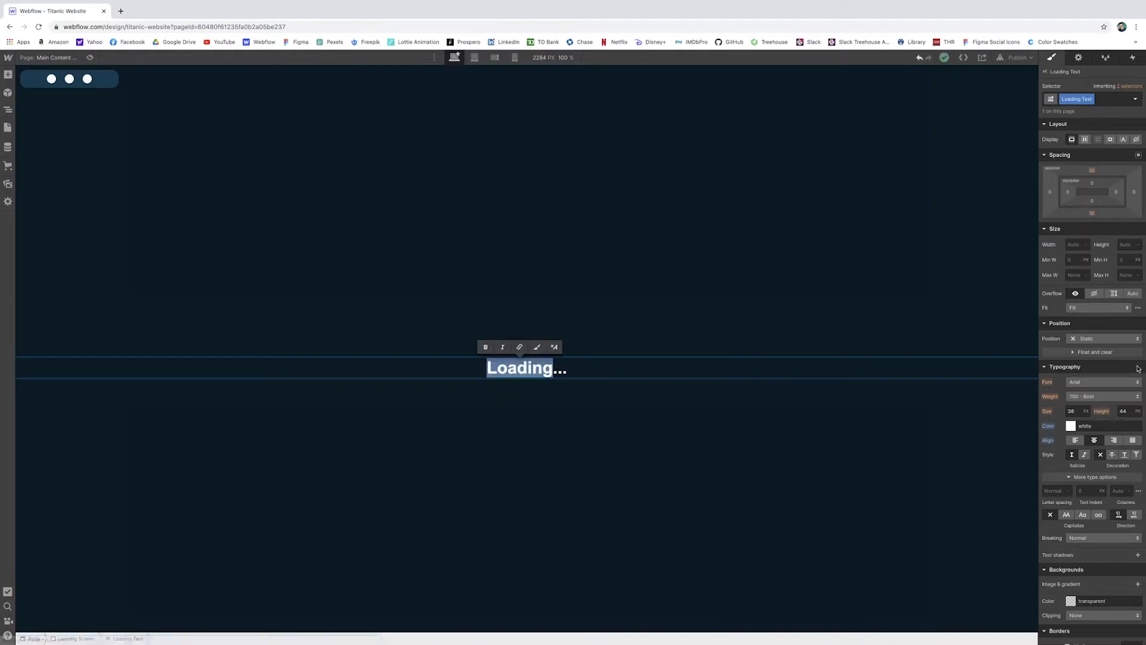
left_click(1104, 382)
left_click(1106, 361)
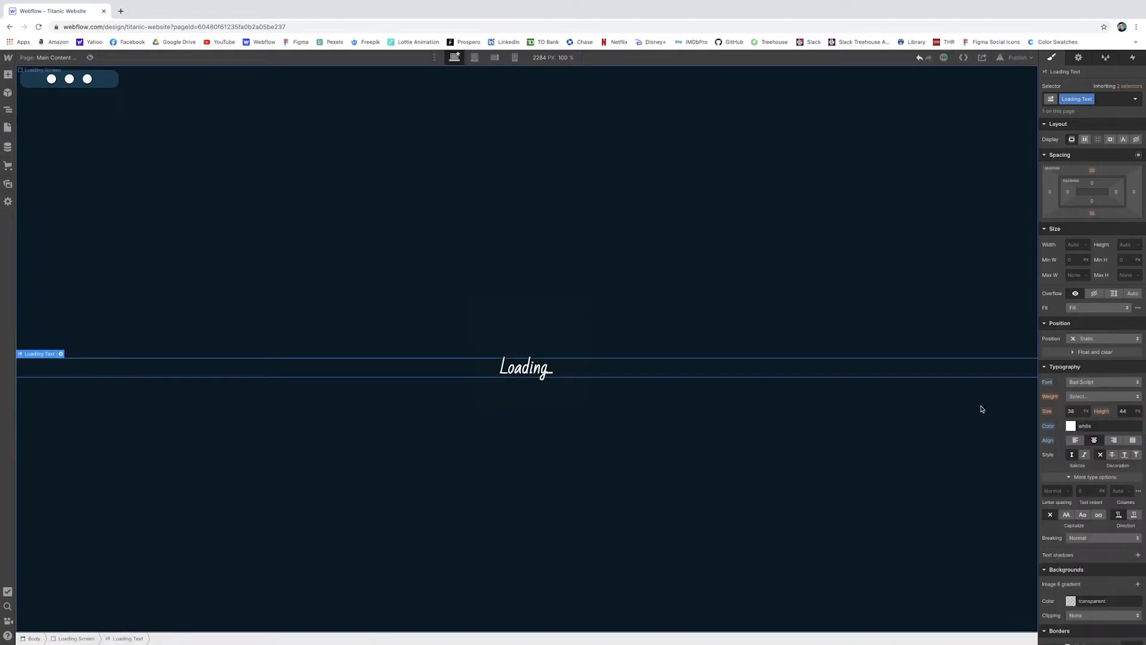
- Set the "Loading..." heading's letter spacing to 4 px and check the loading screen in page preview
left_click(1087, 478)
left_click(1089, 477)
left_click(1056, 492)
type("5")
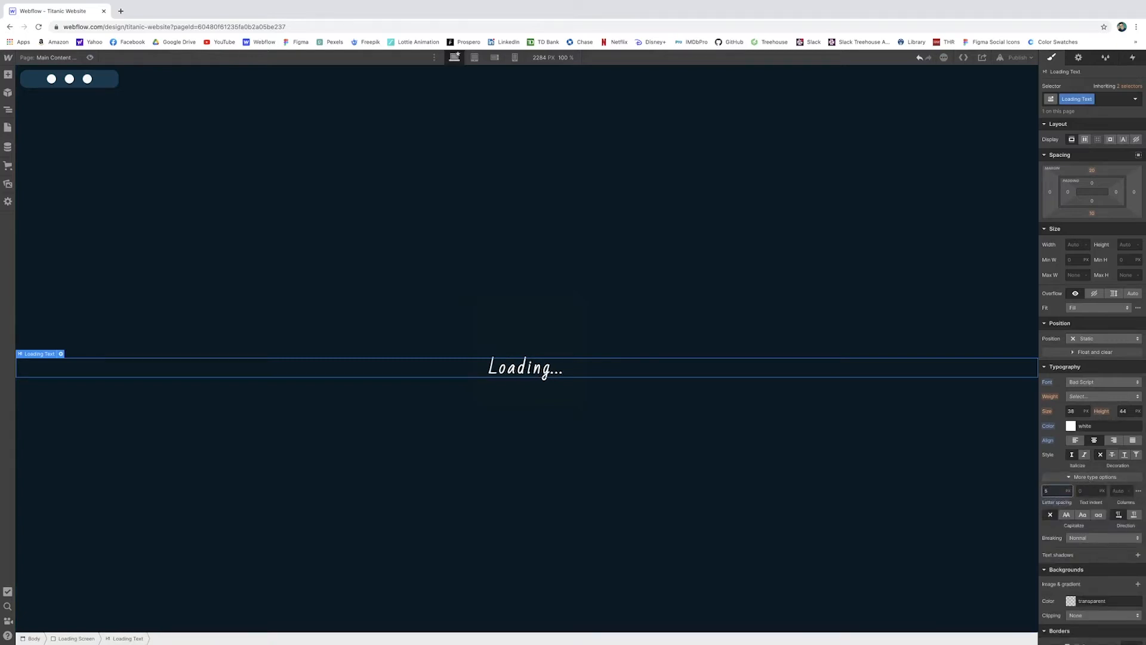
key("Down")
key("Down")
key("Down")
key("Down")
key("Up")
key("Up")
key("Up")
left_click(681, 379)
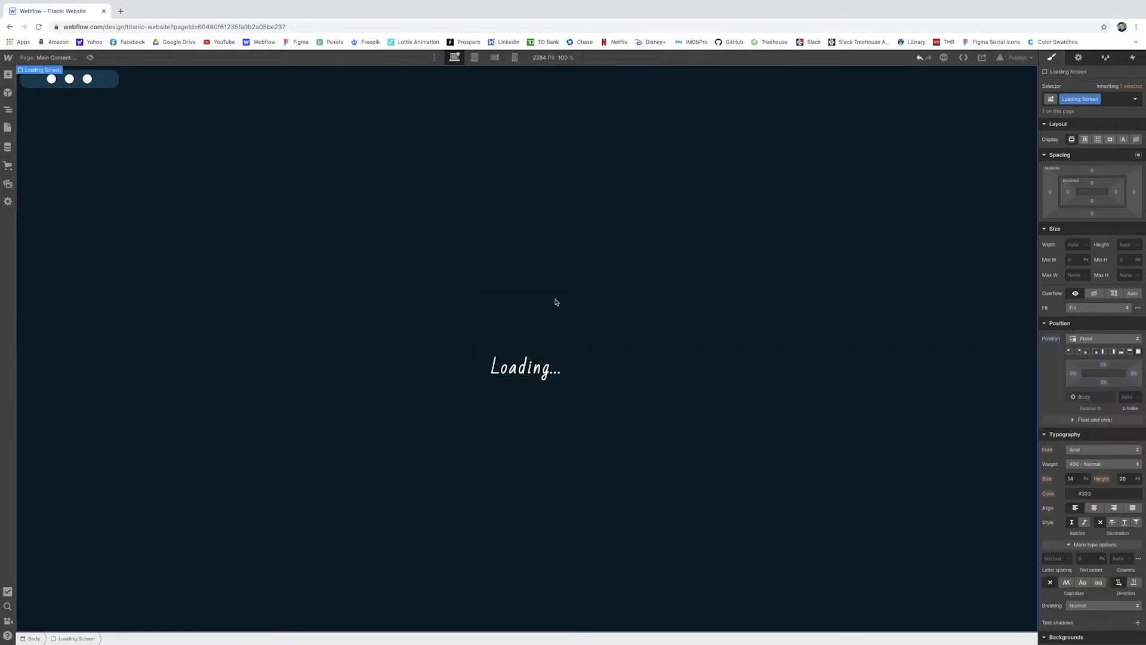
left_click(91, 57)
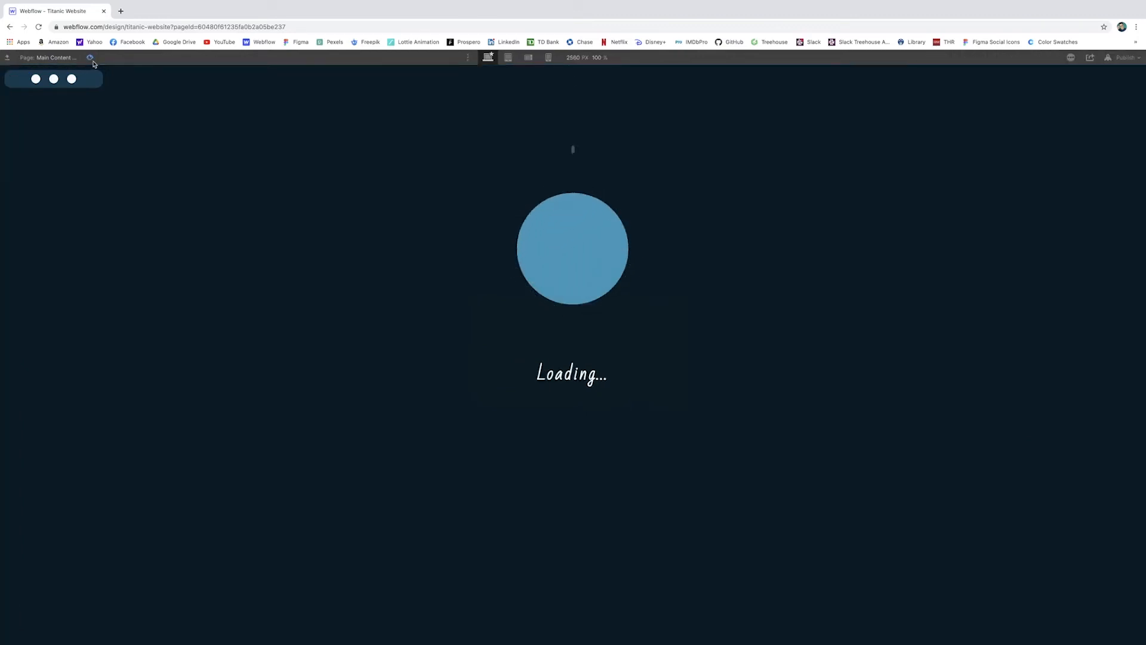
left_click(89, 58)
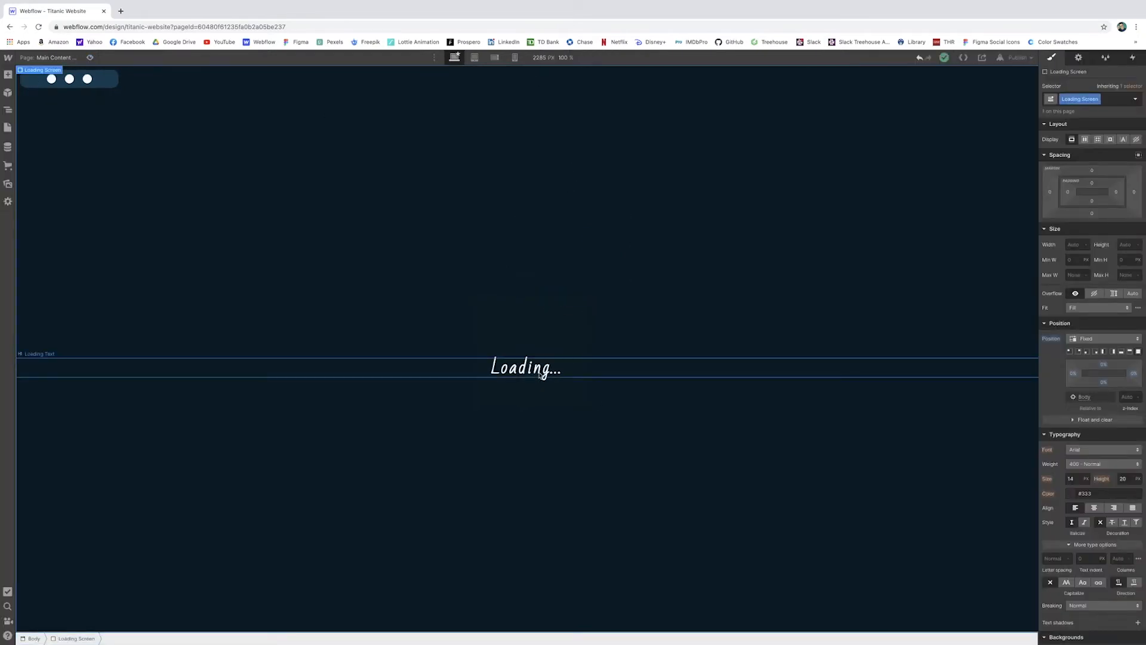
- With the Loading Text heading selected, add a page load trigger that starts an animation when the page starts loading
left_click(680, 367)
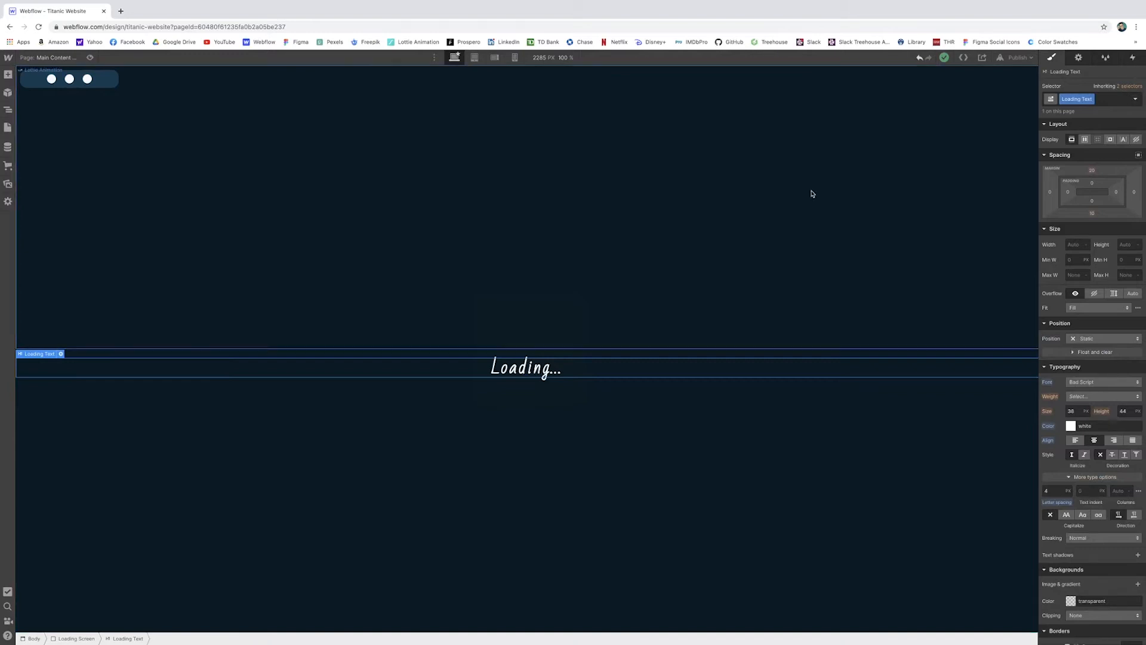
left_click(1136, 58)
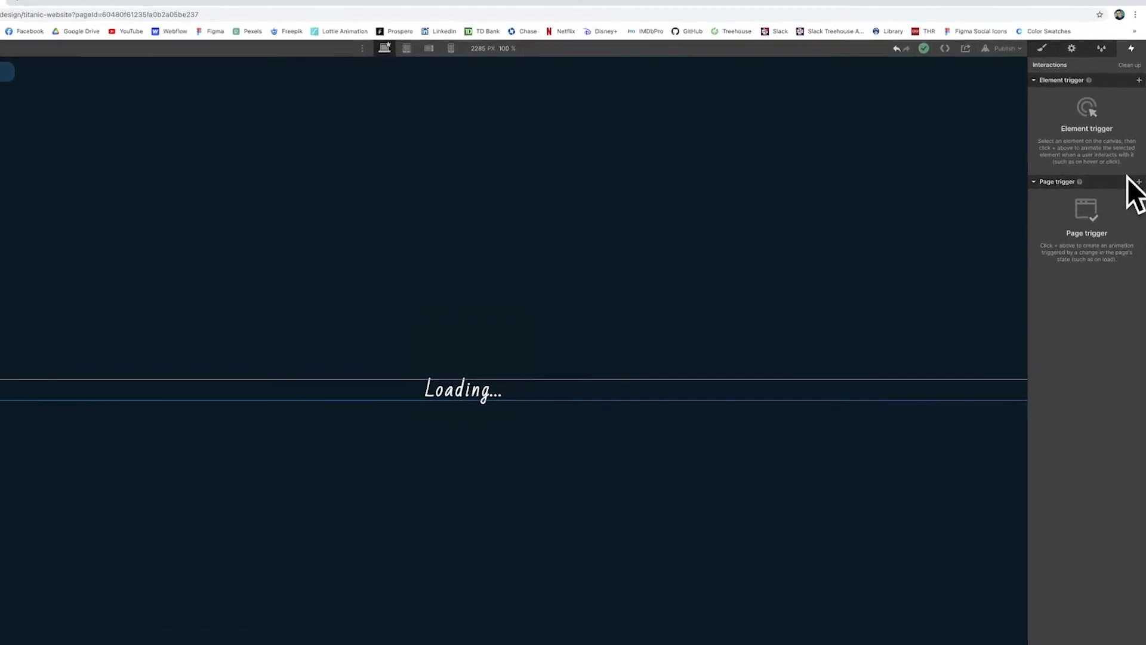
left_click(1140, 178)
left_click(1050, 234)
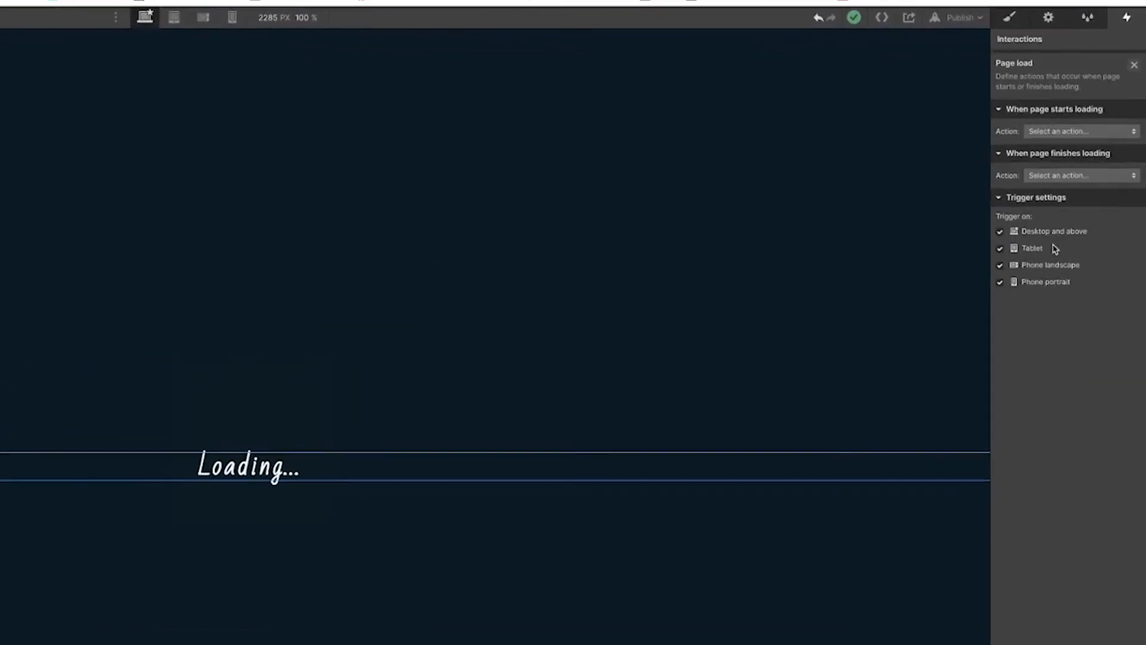
left_click(1080, 130)
left_click(1078, 160)
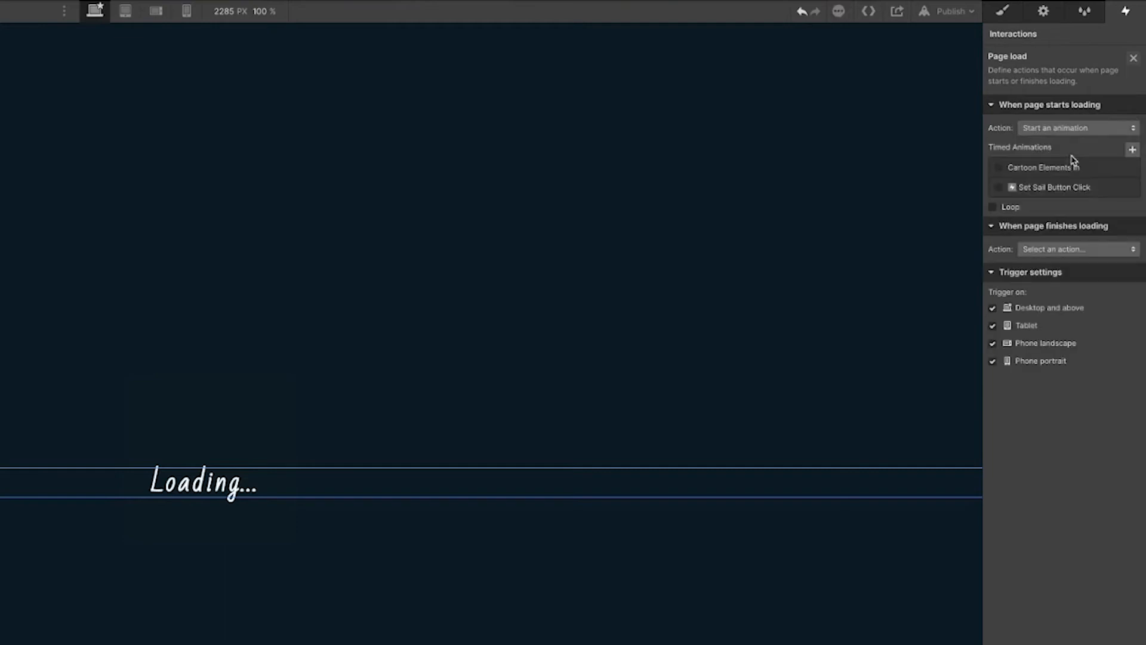
- Create a new timed animation named "Loading Pulse" for the page load trigger
left_click(1133, 149)
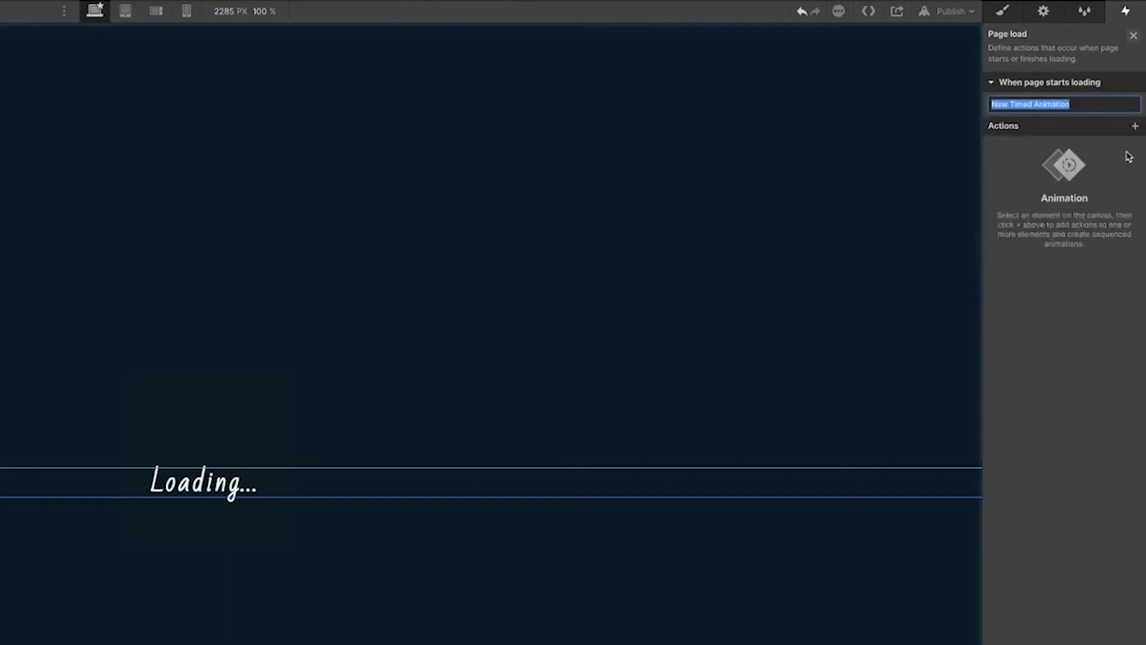
type("Loading ")
type("Ouls")
type("Ou")
key("BackSpace")
key("BackSpace")
type("Pulse")
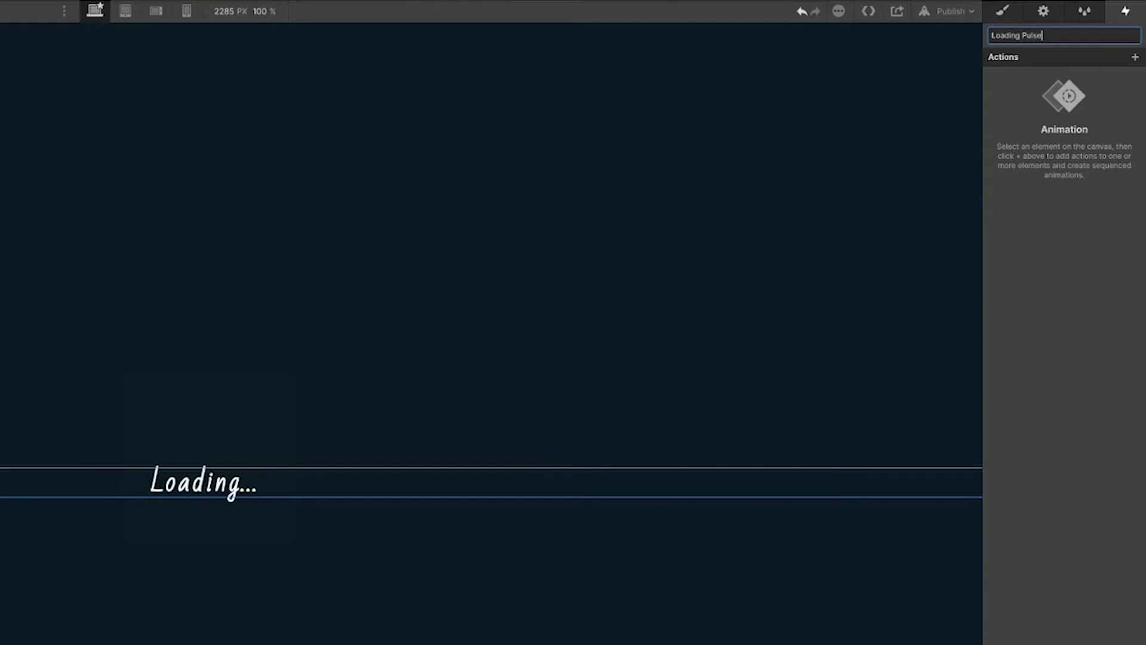
key("Return")
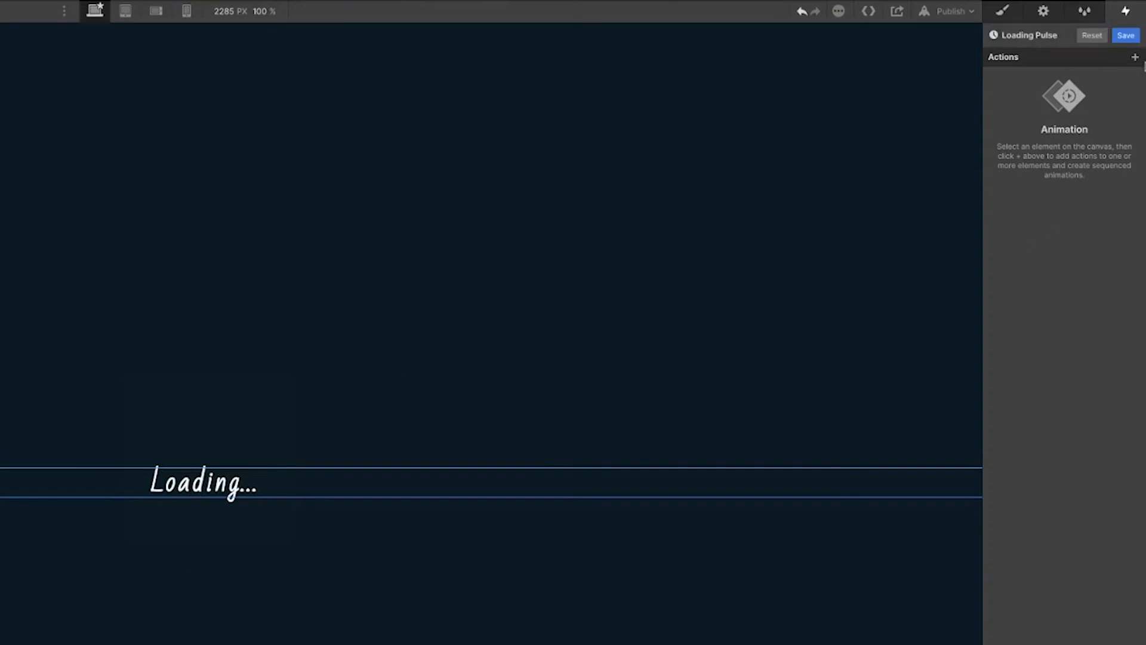
- Add an opacity action for the Loading Text at 100% and set it as the initial state
left_click(1136, 57)
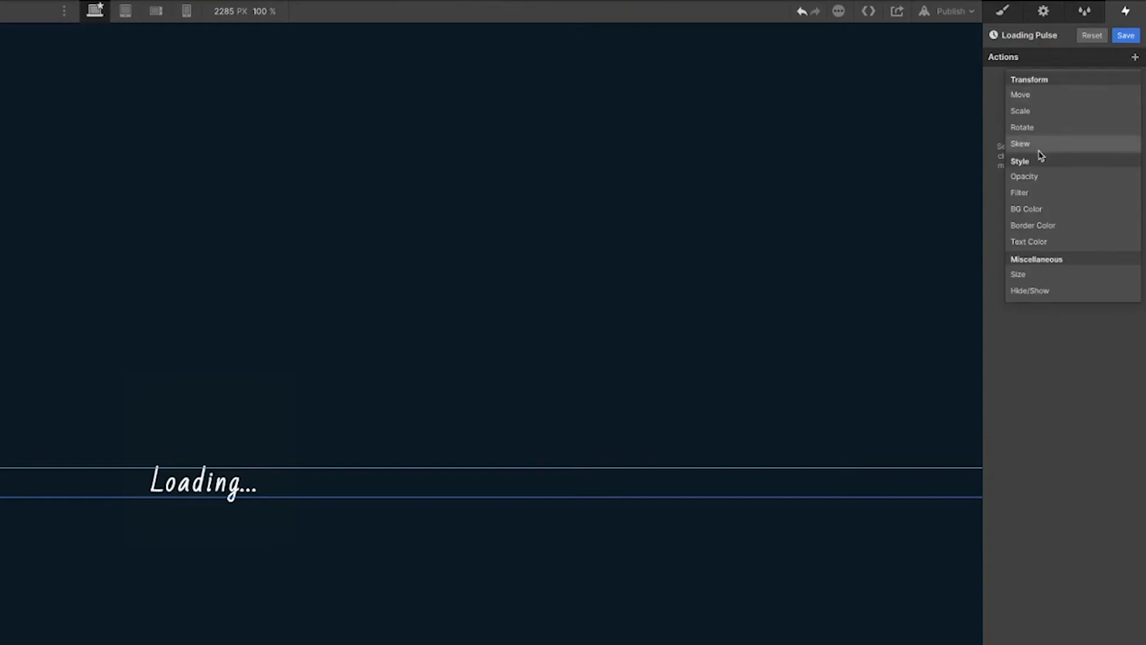
left_click(1045, 175)
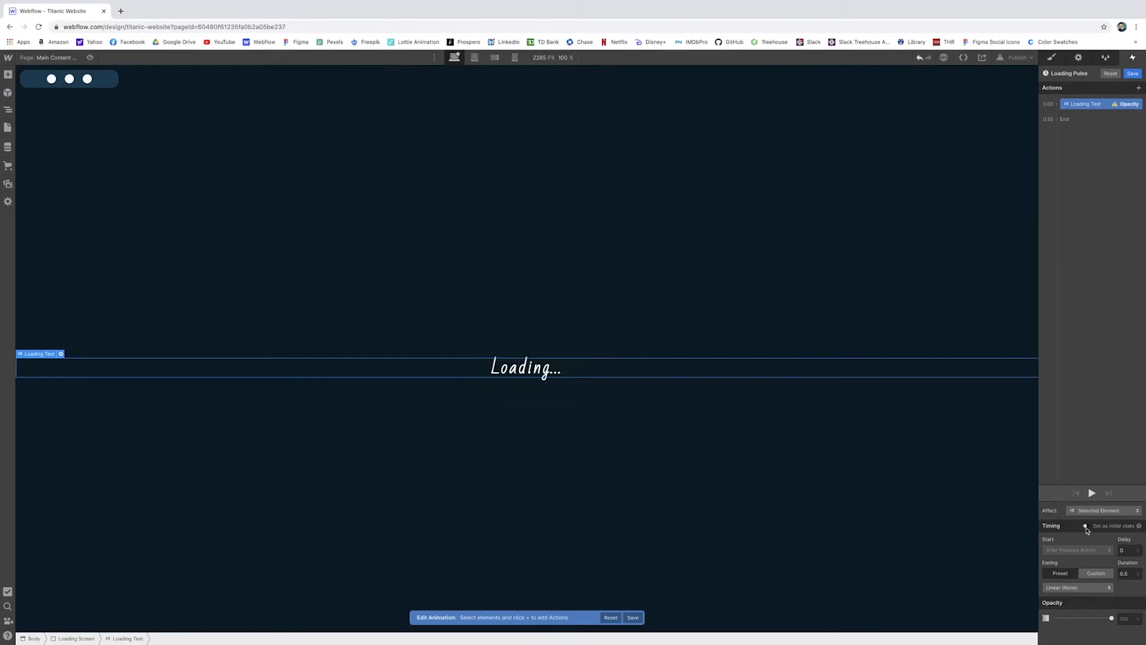
left_click(1086, 526)
left_click(1128, 554)
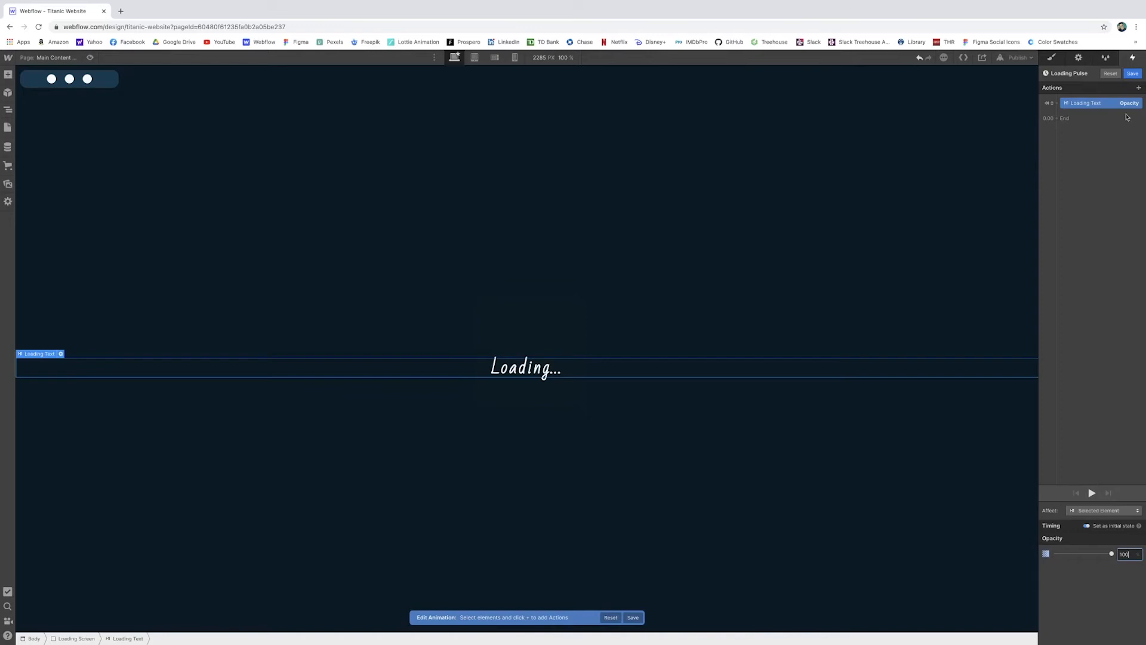
- Add a second opacity action that fades the Loading Text to 50%, and play the animation
left_click(1140, 89)
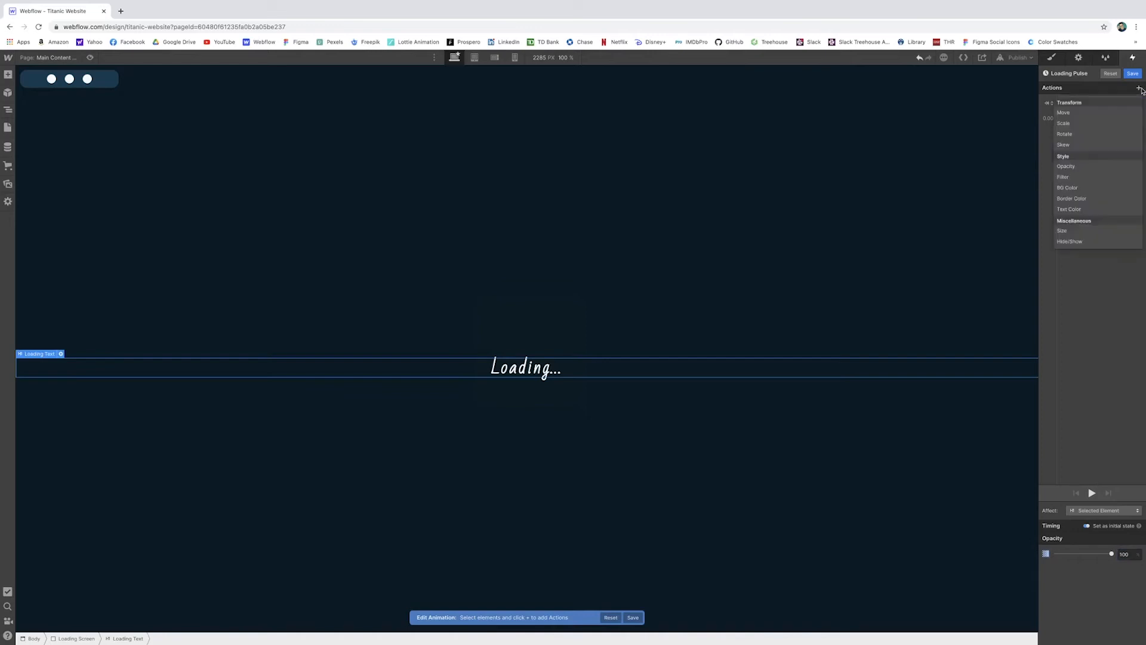
left_click(1075, 165)
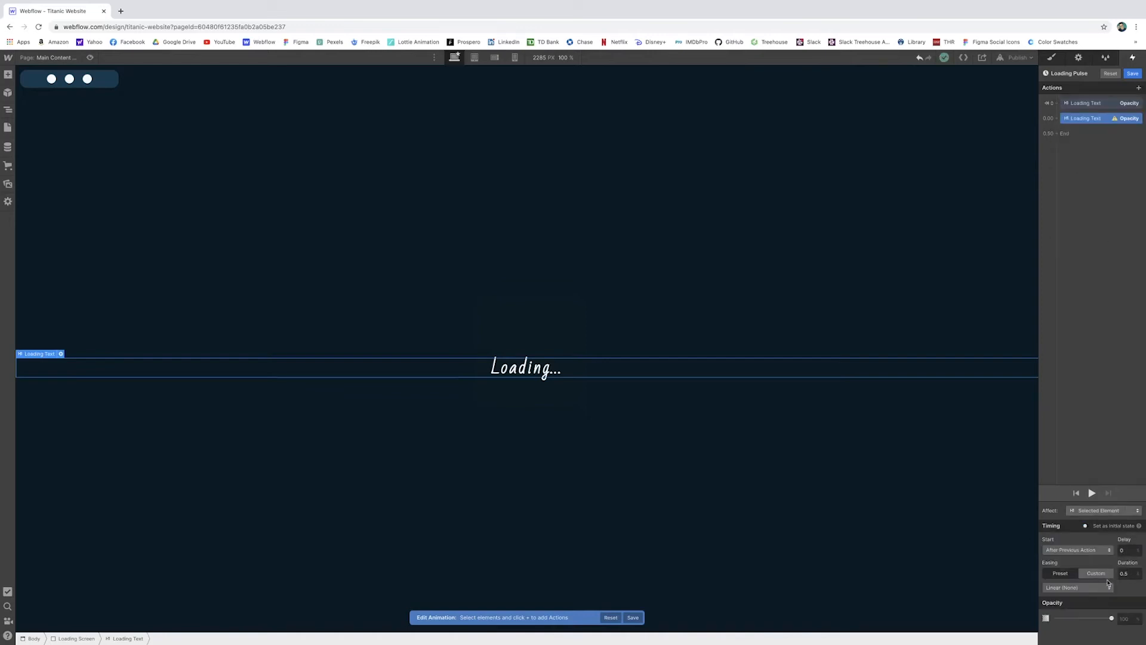
left_click(1122, 620)
type("0")
key("Return")
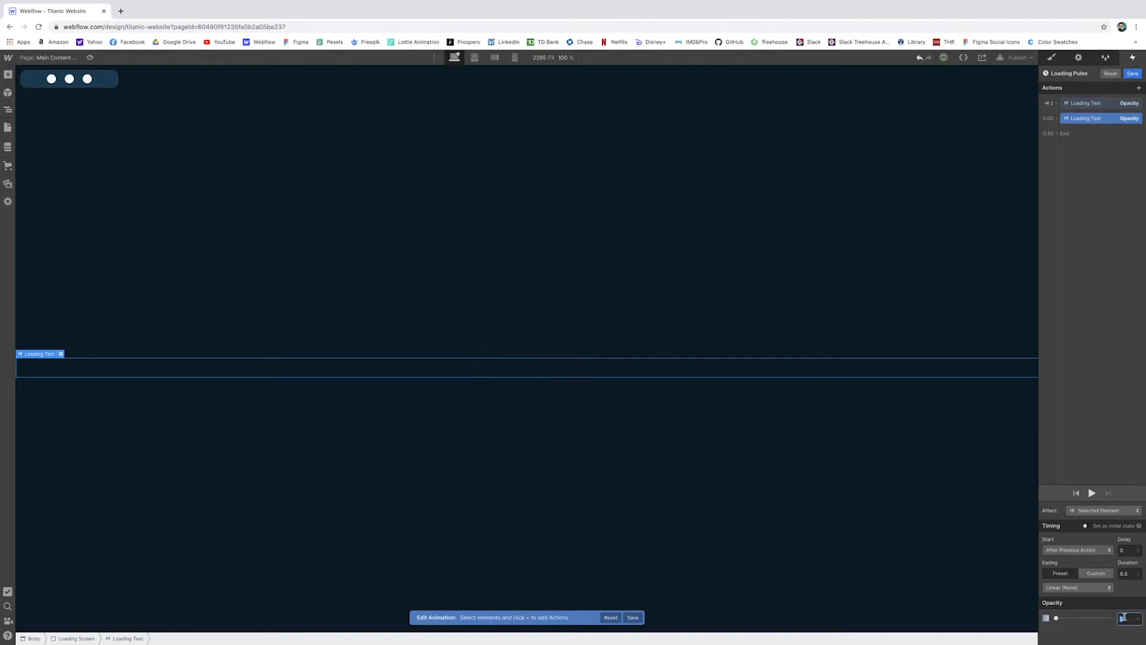
key("Return")
left_click(1092, 493)
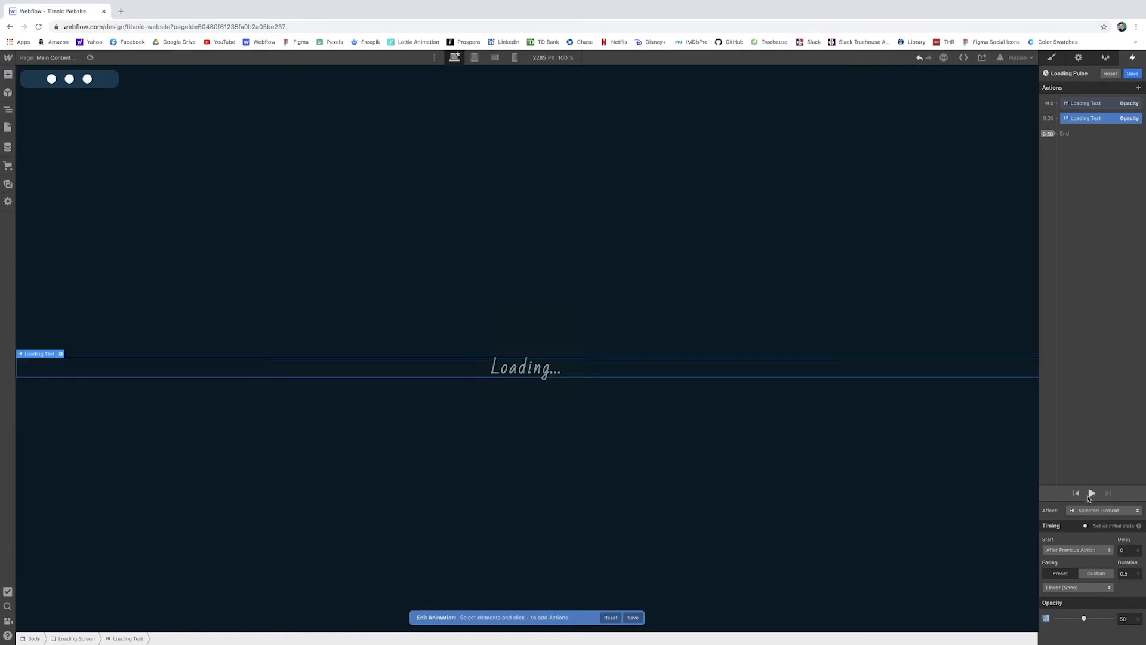
left_click(1139, 88)
left_click(1098, 176)
left_click_drag(1112, 134, 1111, 132)
key("BackSpace")
- Add a third opacity action that brings the Loading Text back to 100%, and play the full animation from its initial state
left_click(1140, 87)
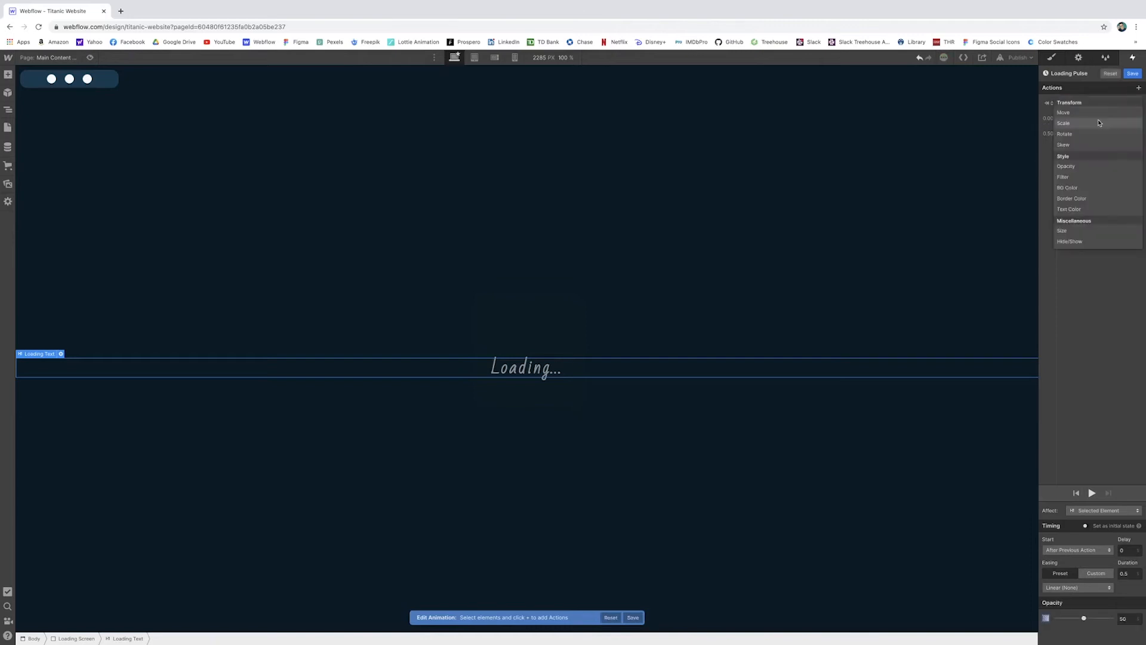
left_click(1076, 169)
left_click(1127, 616)
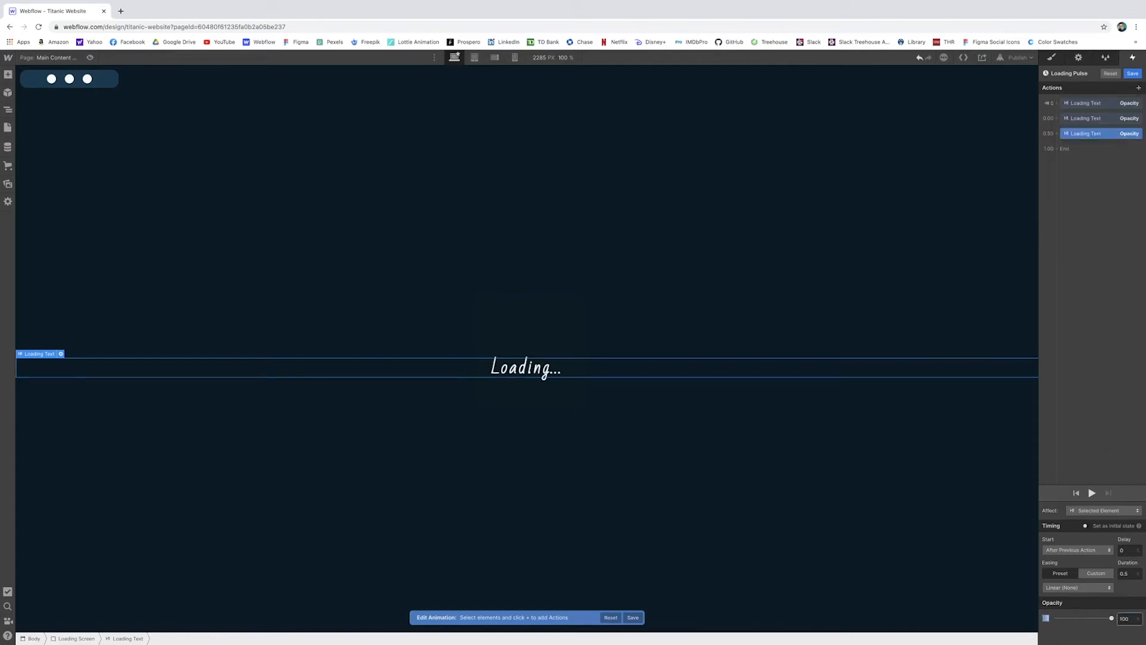
left_click(1084, 103)
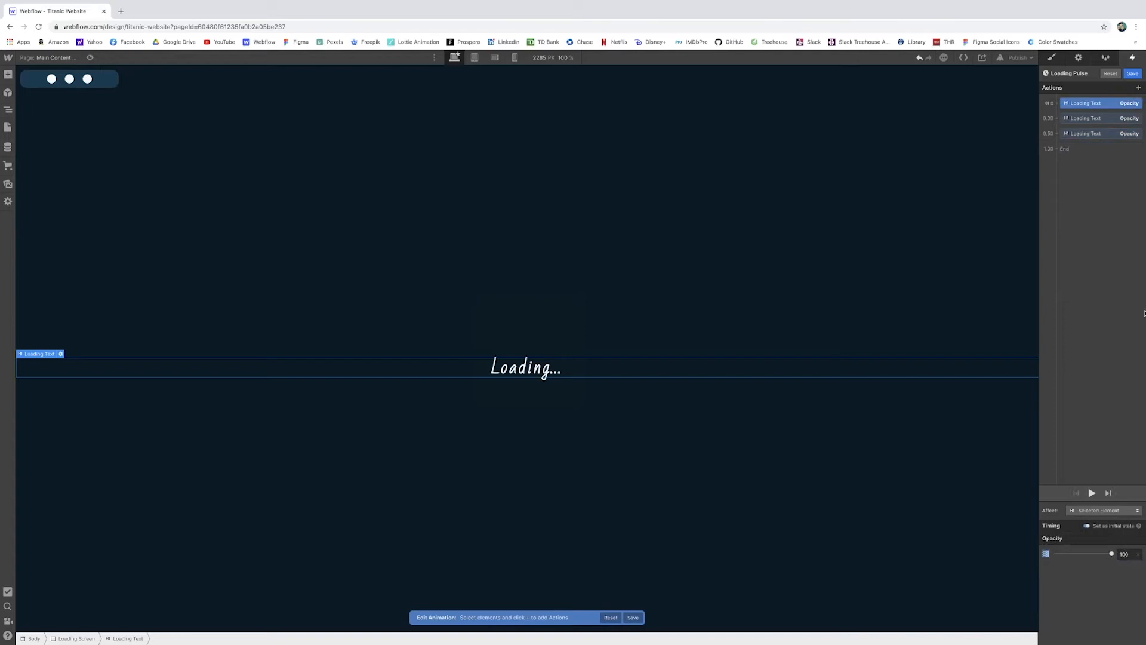
left_click(1092, 493)
- Save the Loading Pulse animation with looping enabled and check its playback in page preview
left_click(1134, 75)
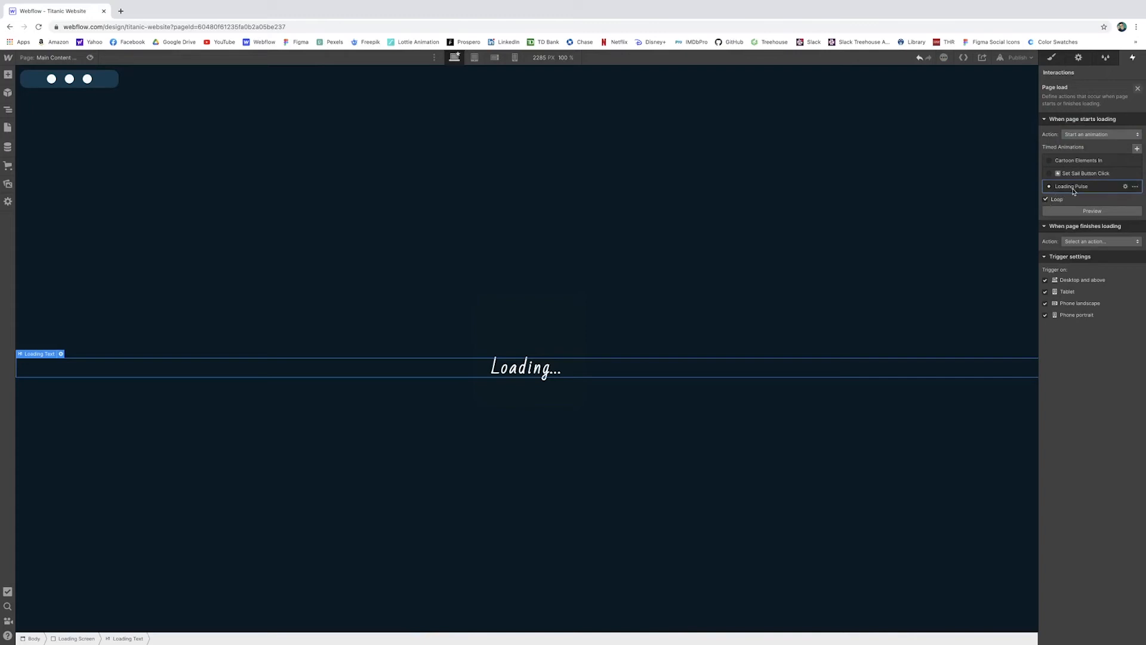
left_click(1095, 212)
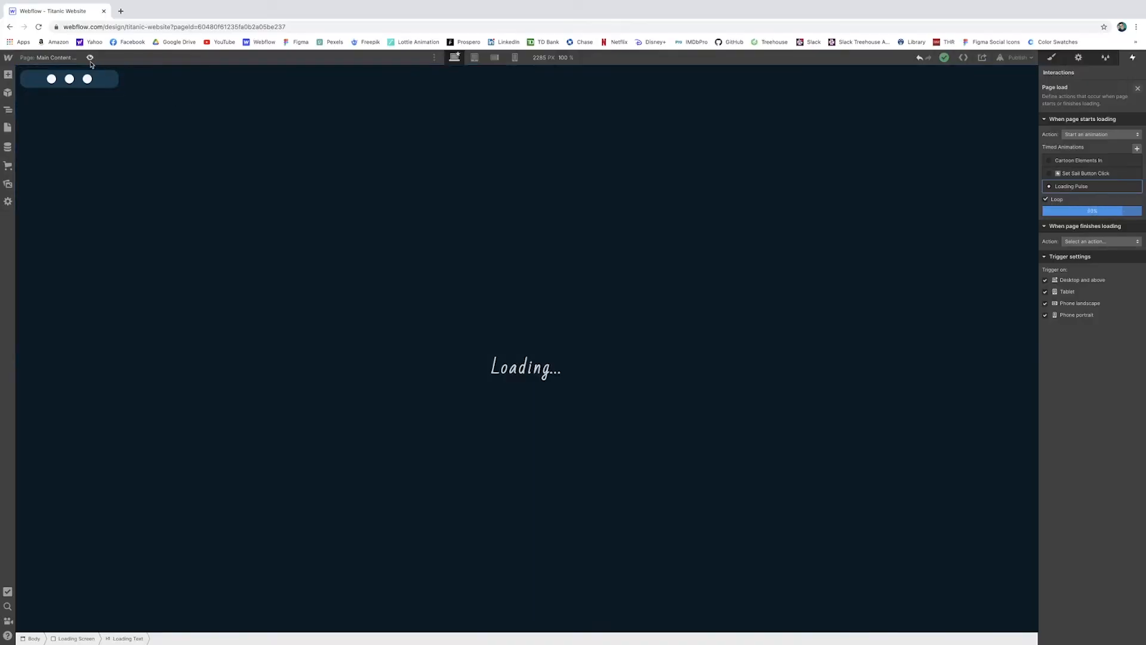
left_click(90, 58)
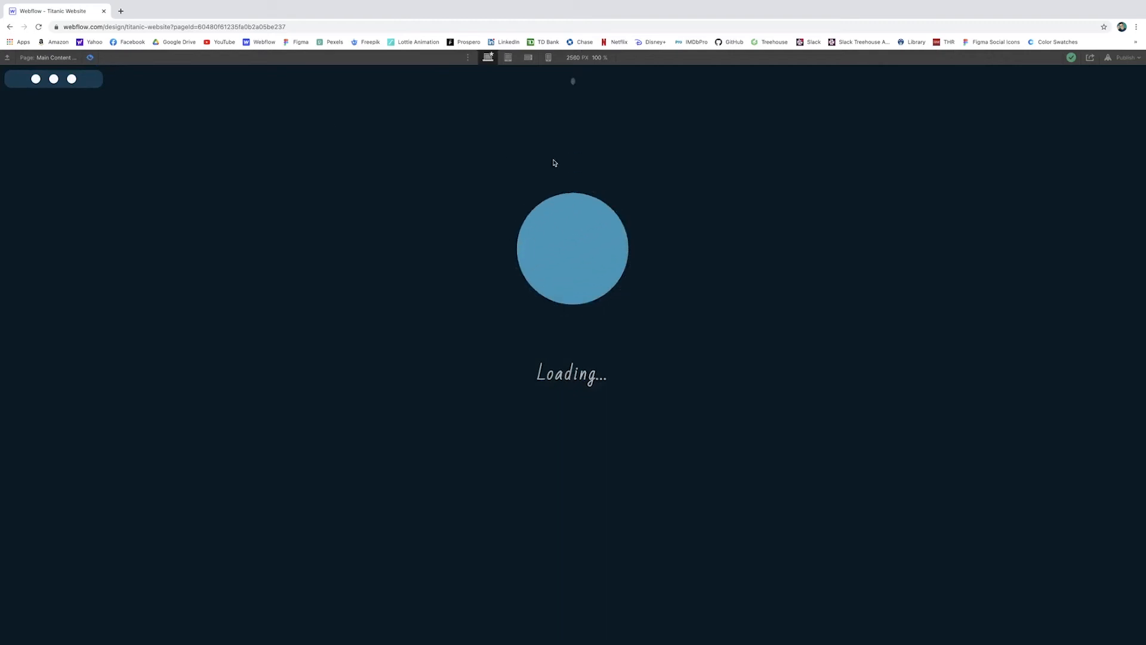
left_click(91, 58)
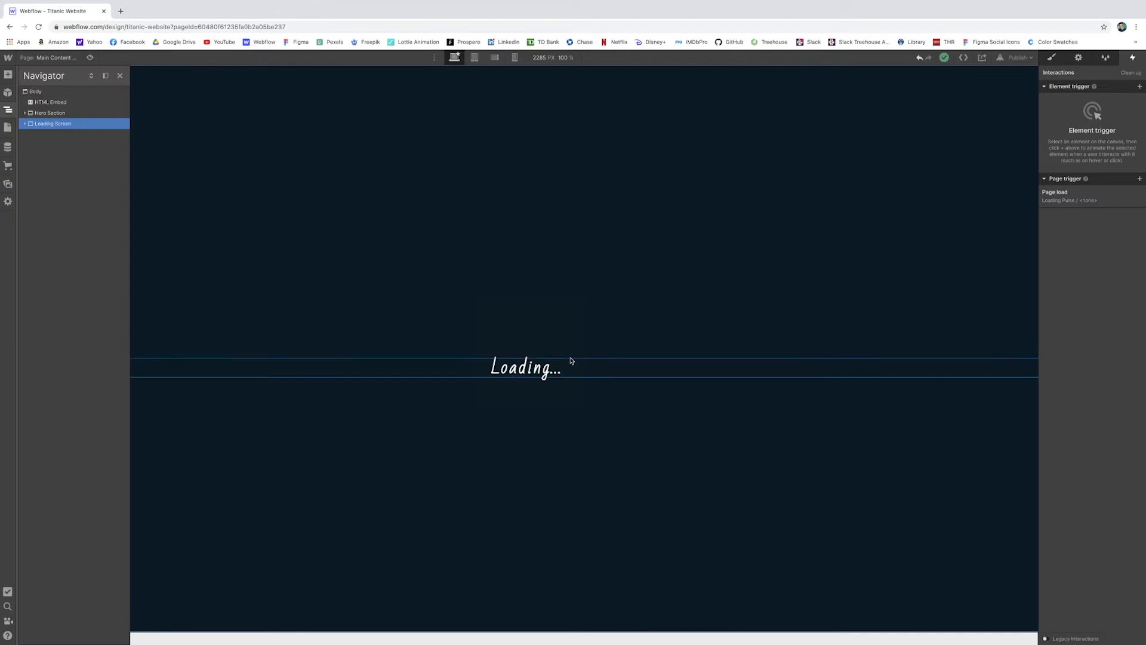
- With the Loading Screen selected, add another page load trigger that starts an animation when the page starts loading
left_click(8, 110)
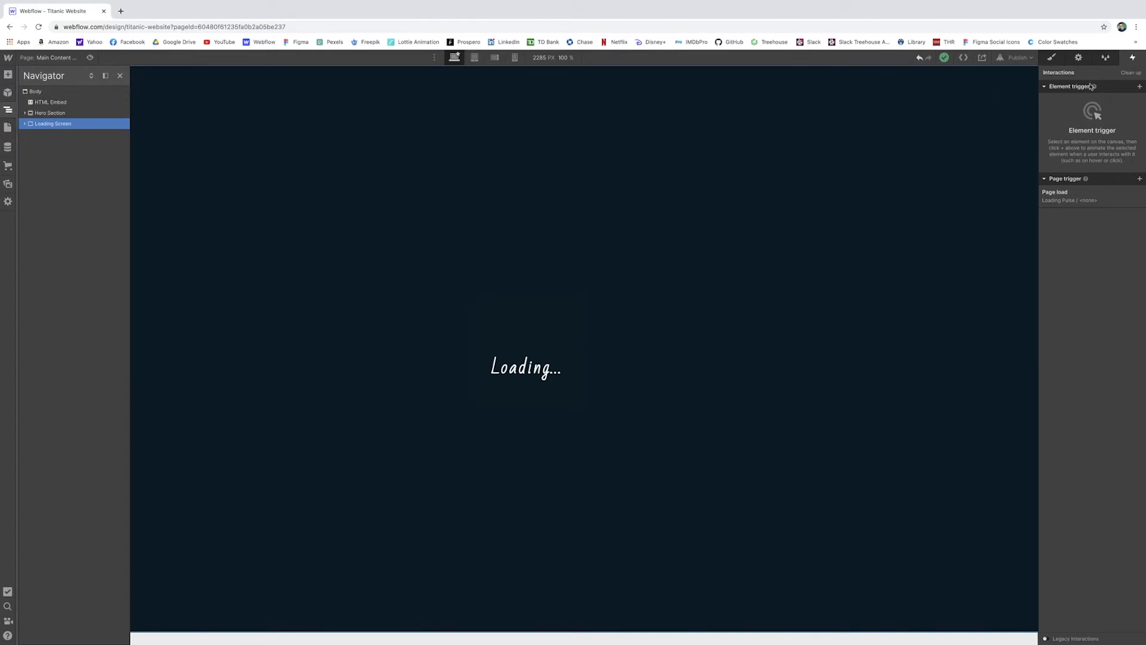
left_click(1139, 178)
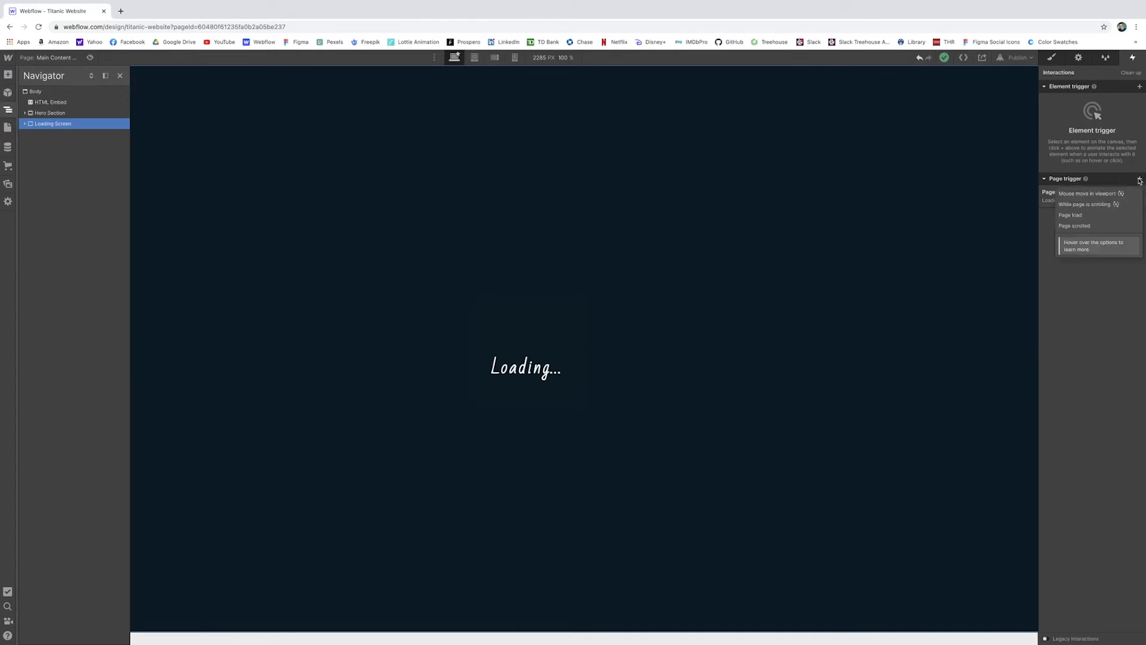
left_click(1075, 216)
left_click(1081, 135)
left_click(1087, 156)
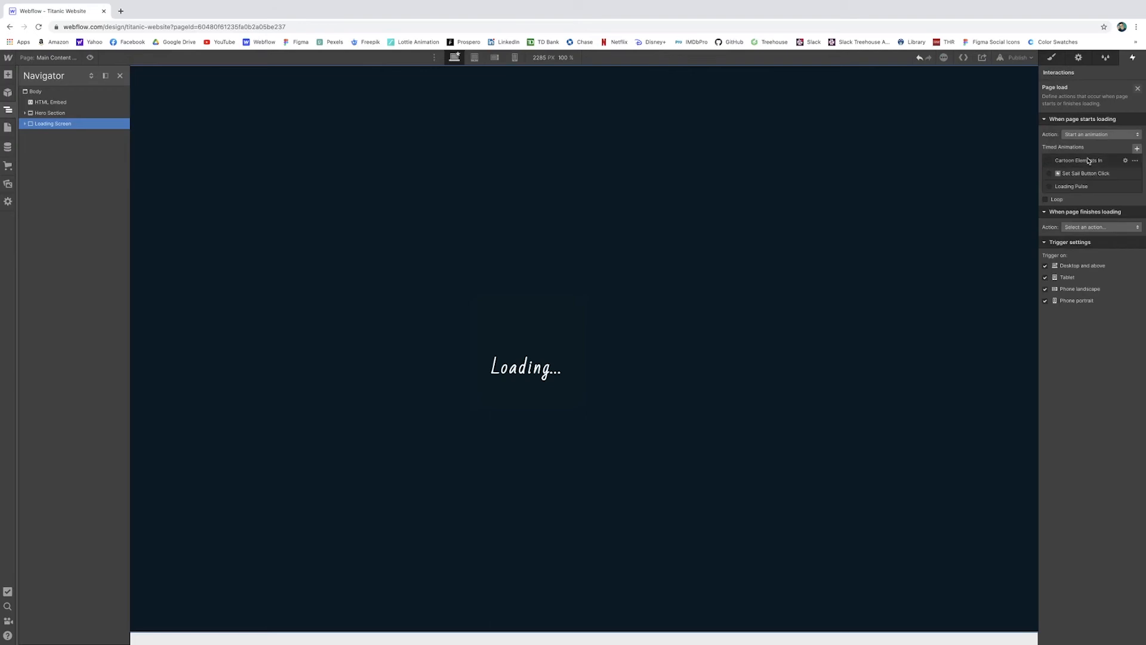
- Create a new timed animation named "Loading Screen In" for the page load trigger
left_click(1138, 149)
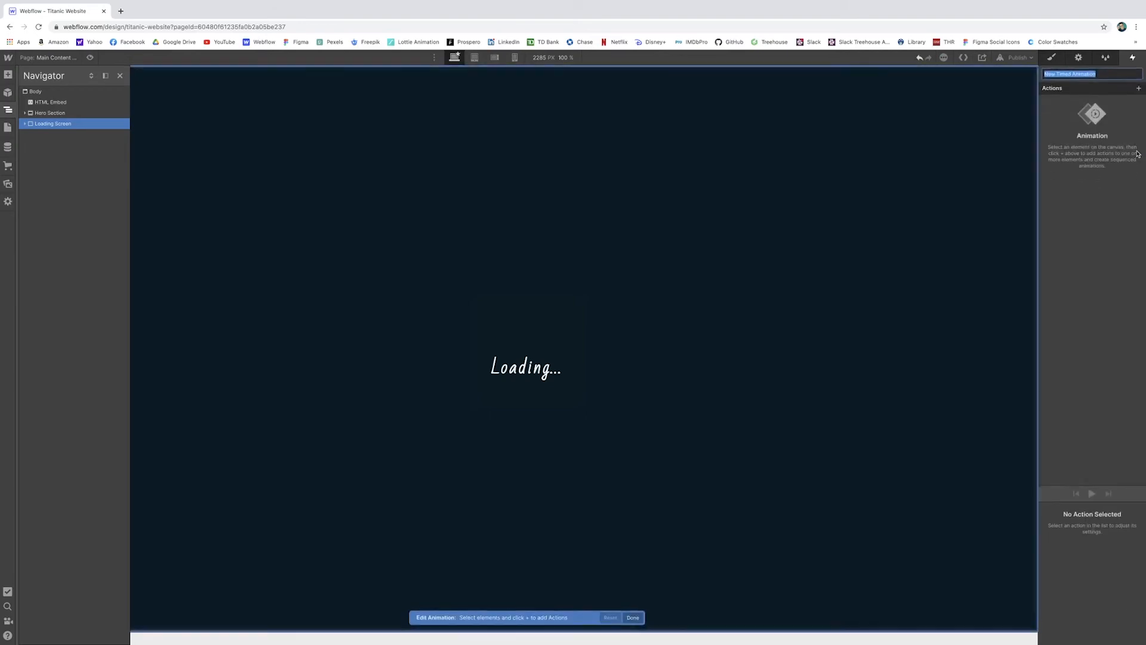
type("Loading")
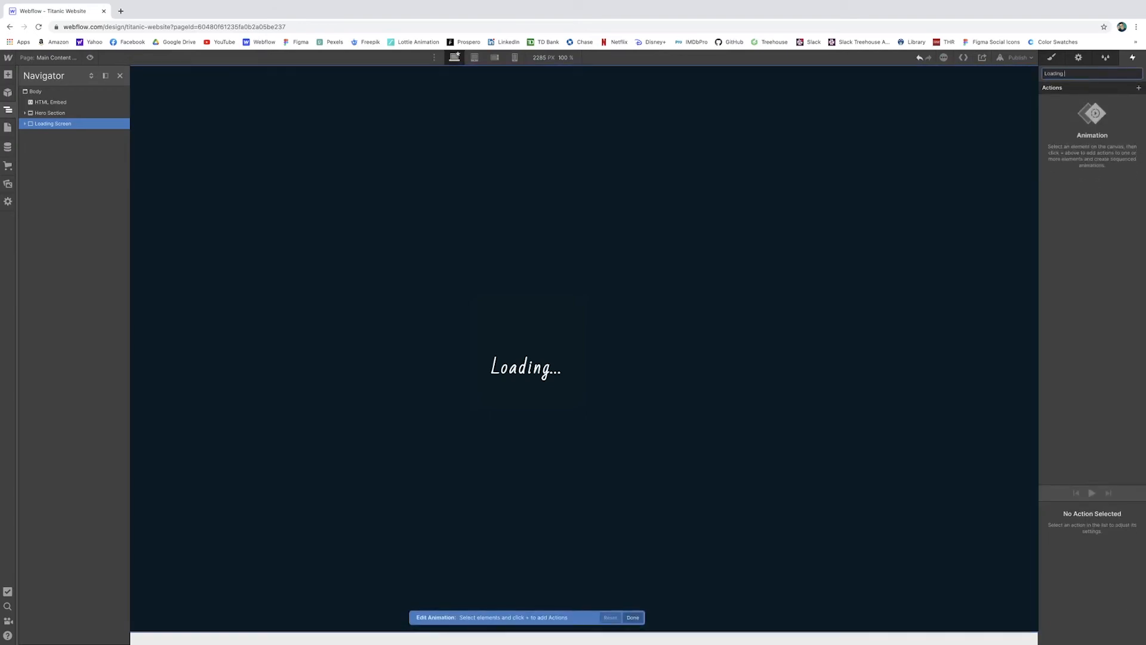
key("Return")
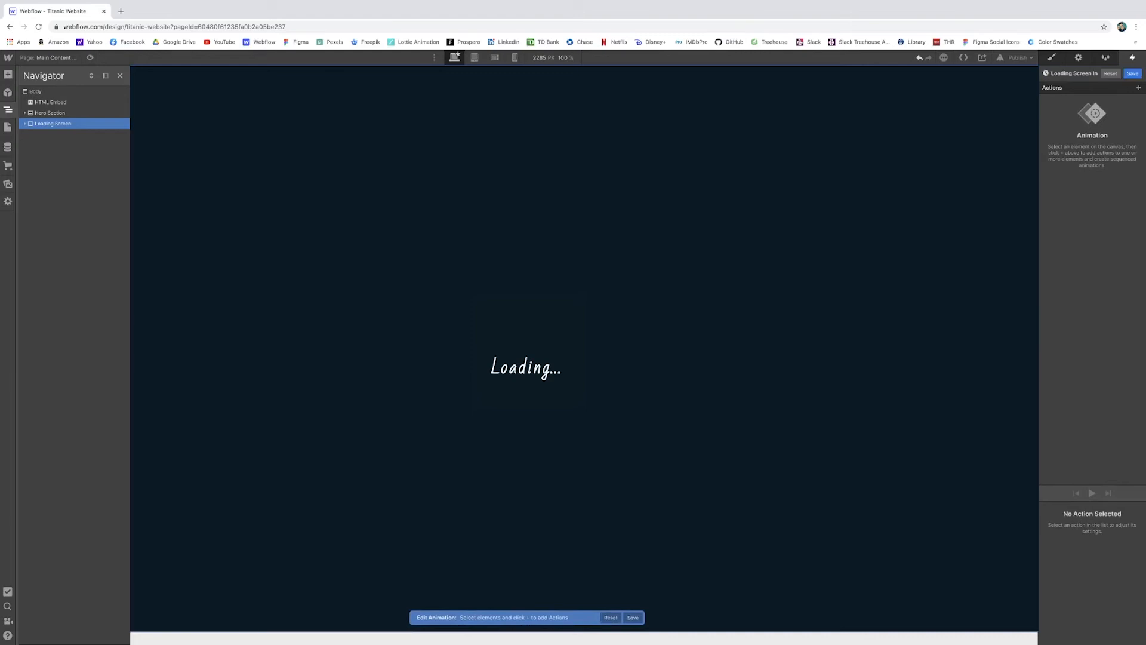
- Add a Hide/Show action for the Loading Screen with display block, set as its initial state
left_click(1138, 87)
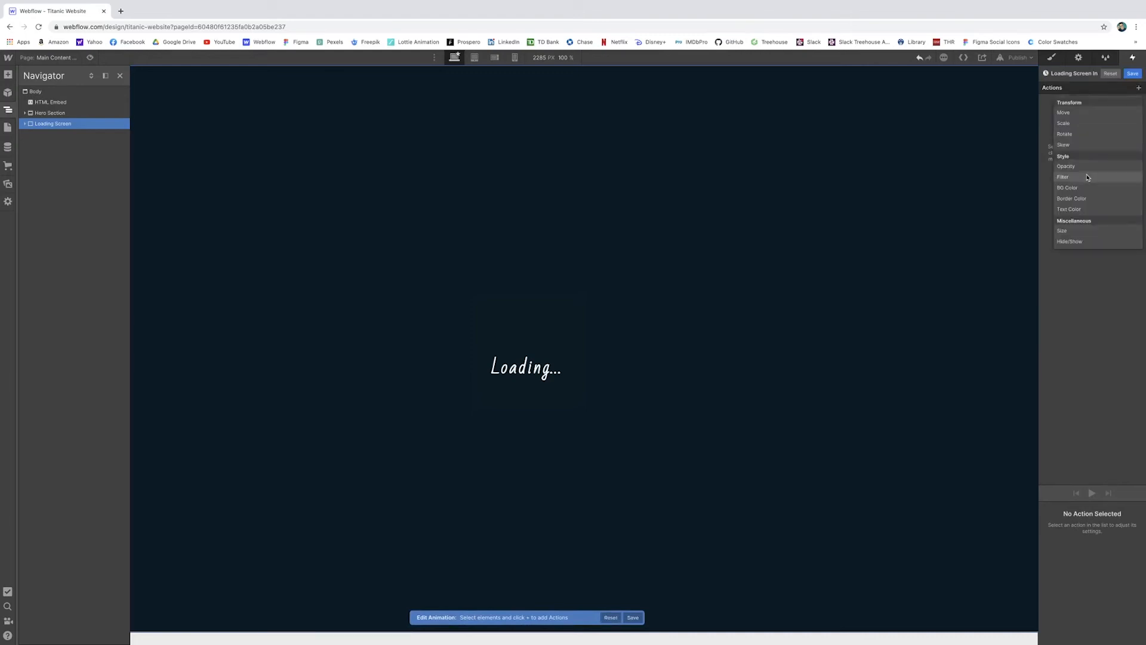
left_click(1086, 244)
left_click(1086, 526)
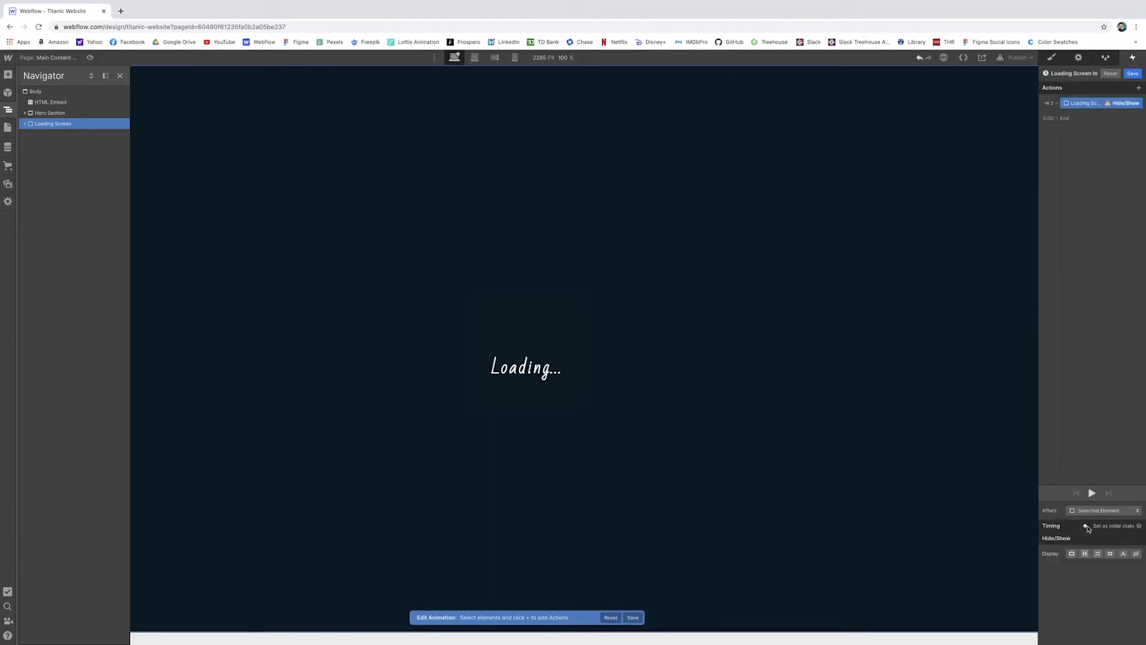
left_click(1076, 554)
- Add a second Hide/Show action that sets the Loading Screen's display to none after a 3.5 s delay
left_click(1139, 89)
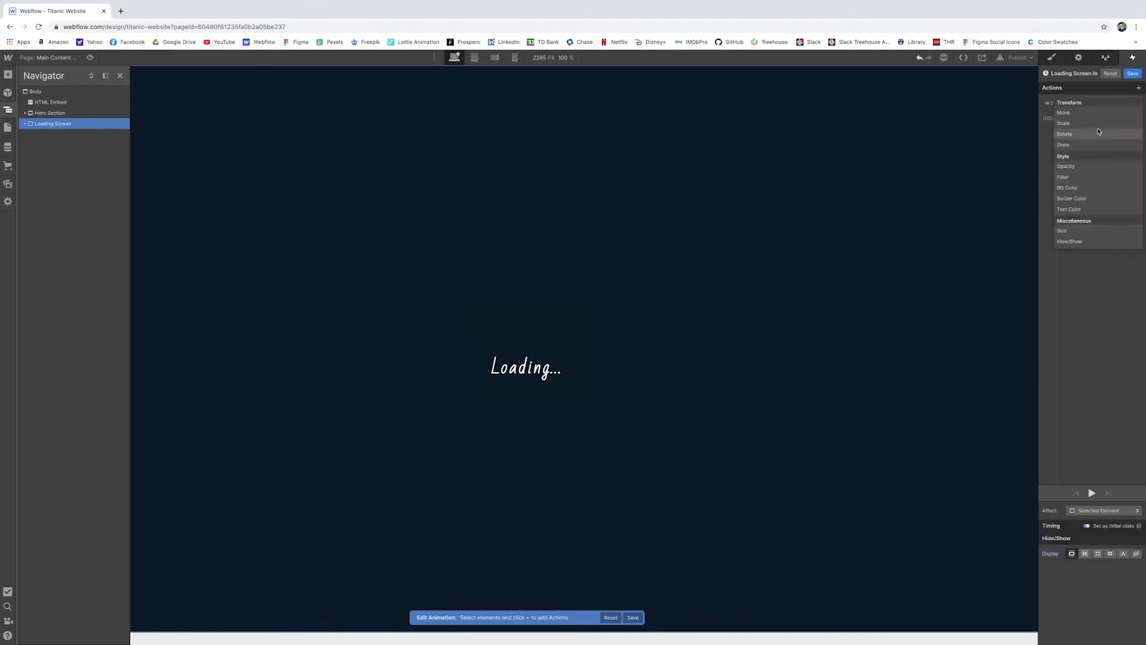
left_click(1080, 241)
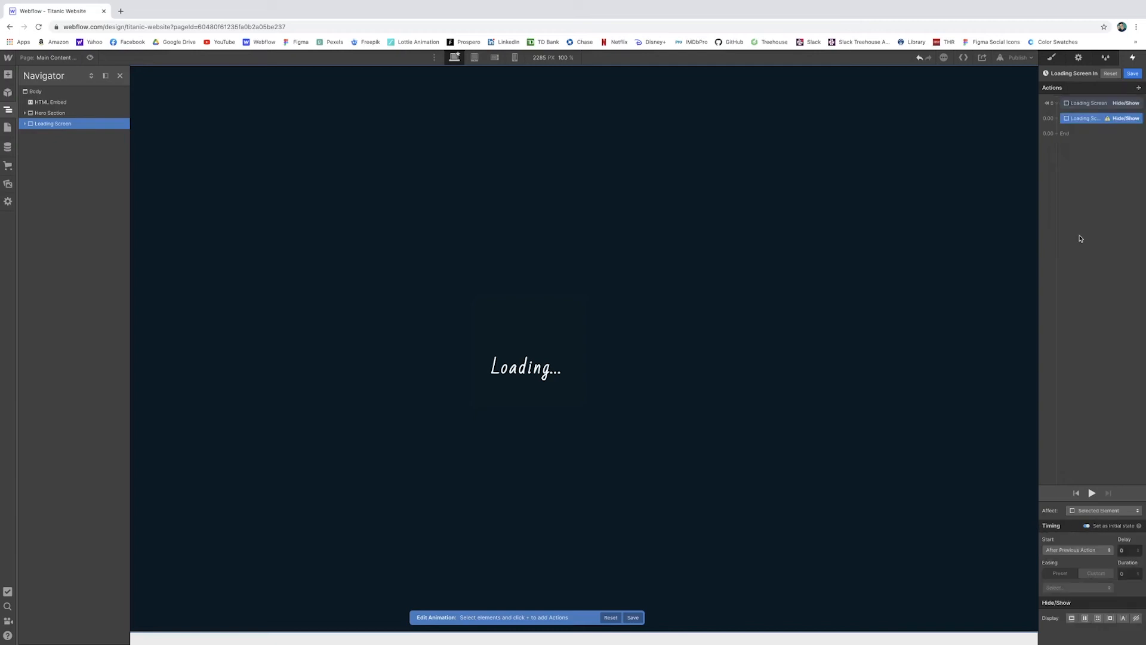
left_click(1137, 618)
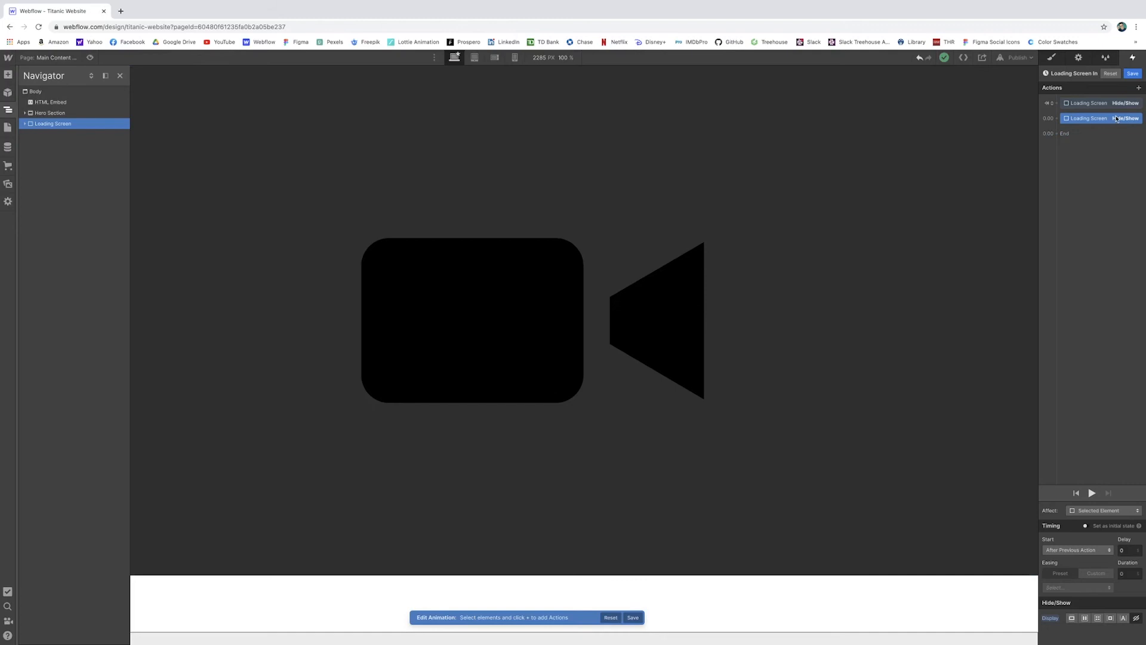
left_click(1129, 550)
type("3.5")
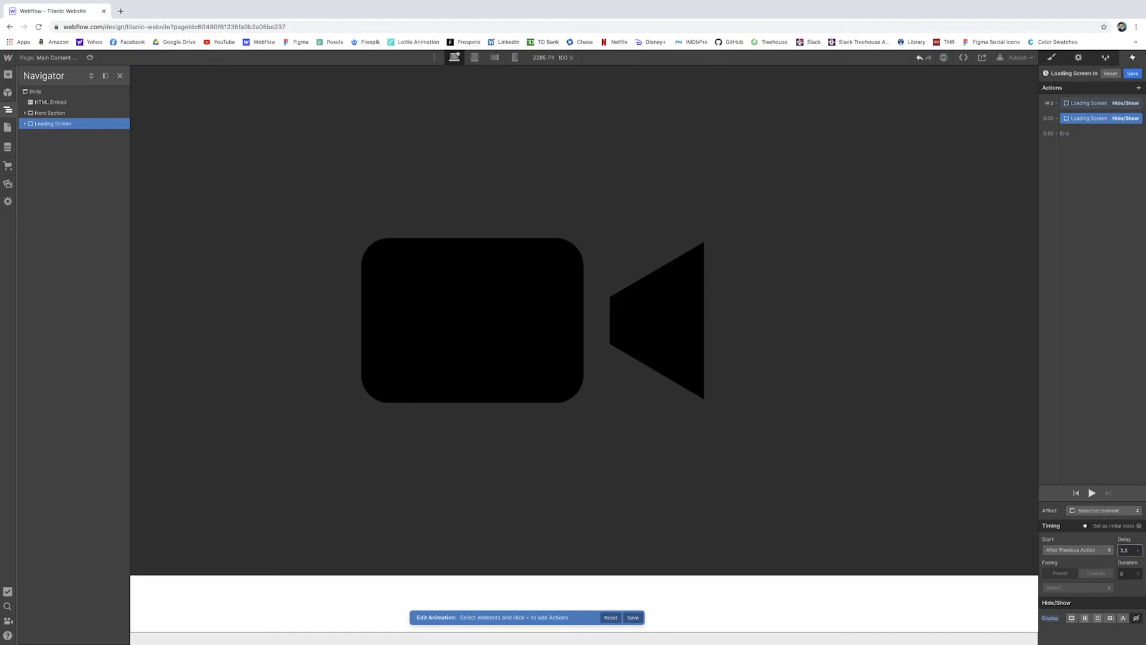
- Add an opacity action of 100% to the Loading Screen's initial state, grouped with the display block action
left_click(1088, 103)
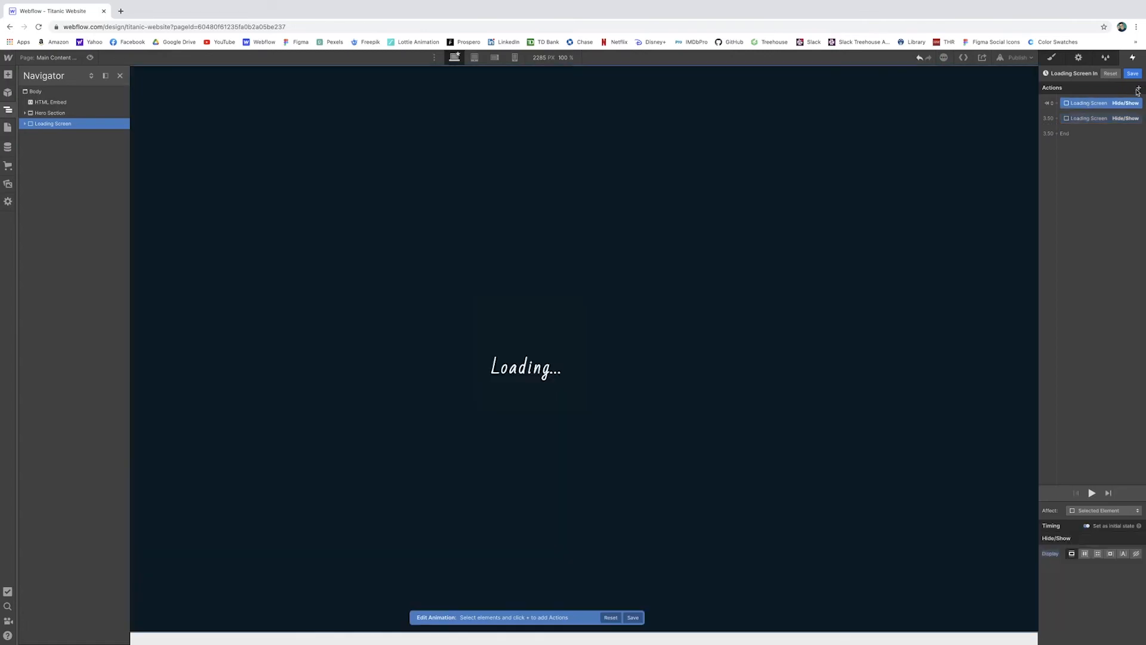
left_click(1139, 87)
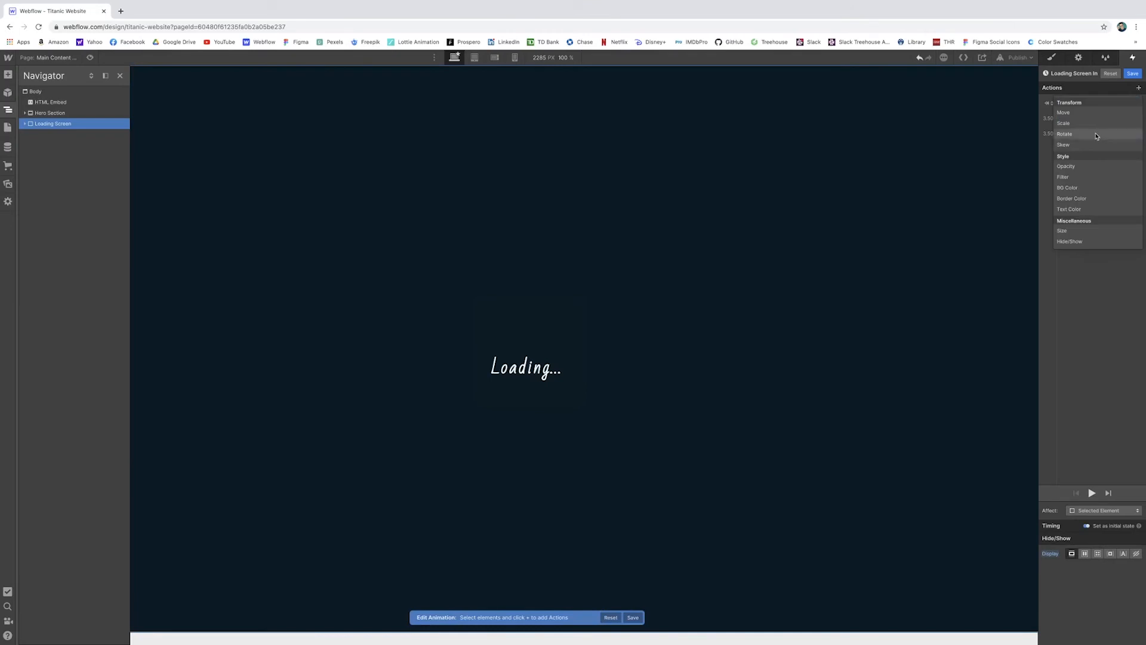
left_click(1085, 168)
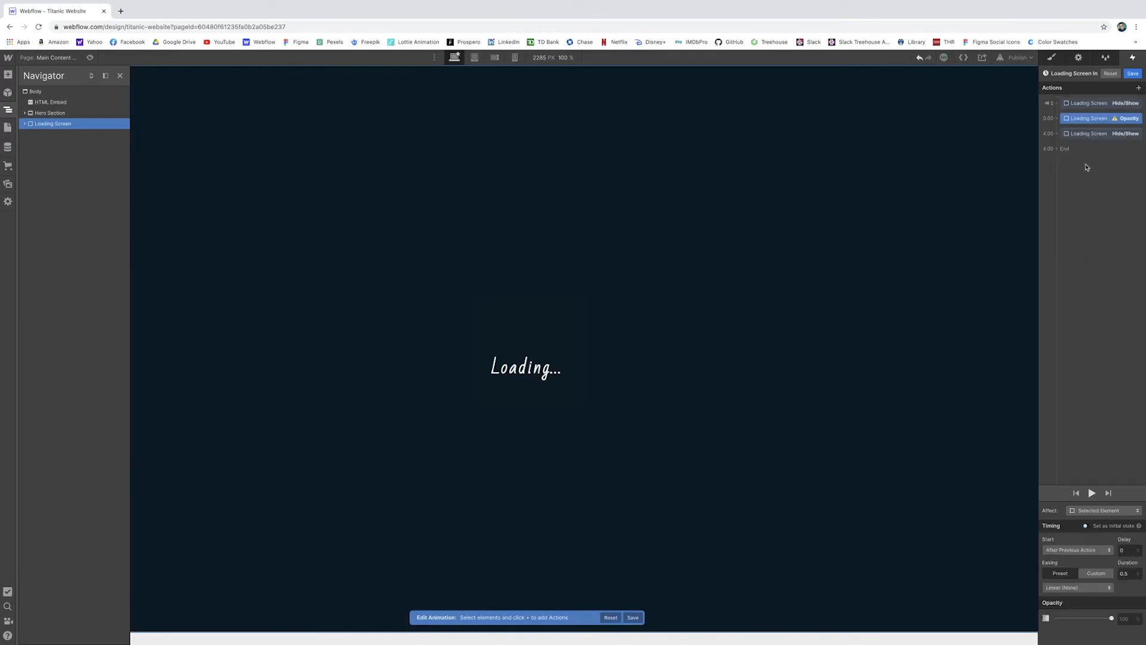
left_click_drag(1088, 119, 1088, 111)
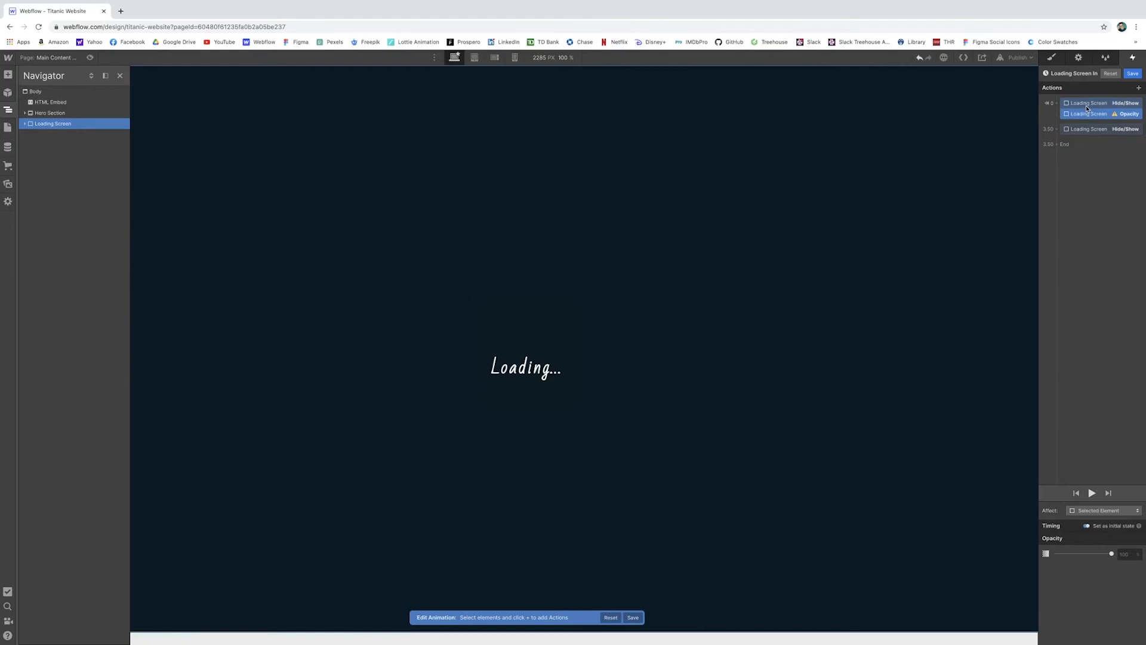
left_click(1123, 555)
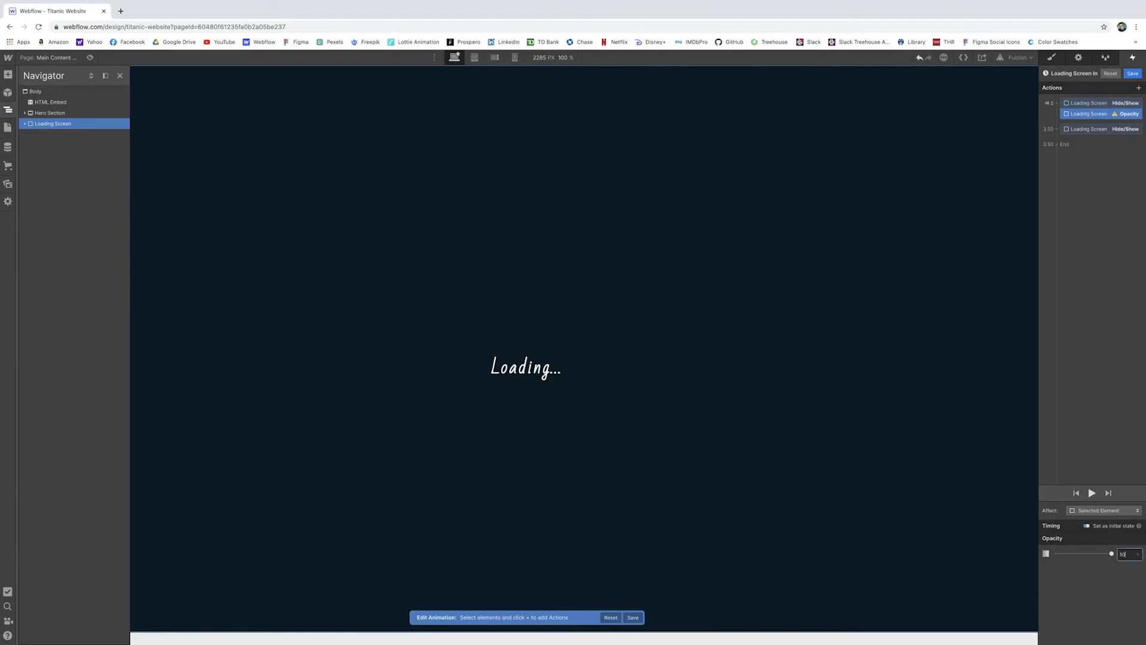
- Insert a 0% opacity action with a 2 s delay before the hide action, and set the hide action's delay to 2.5 s
left_click(1104, 129)
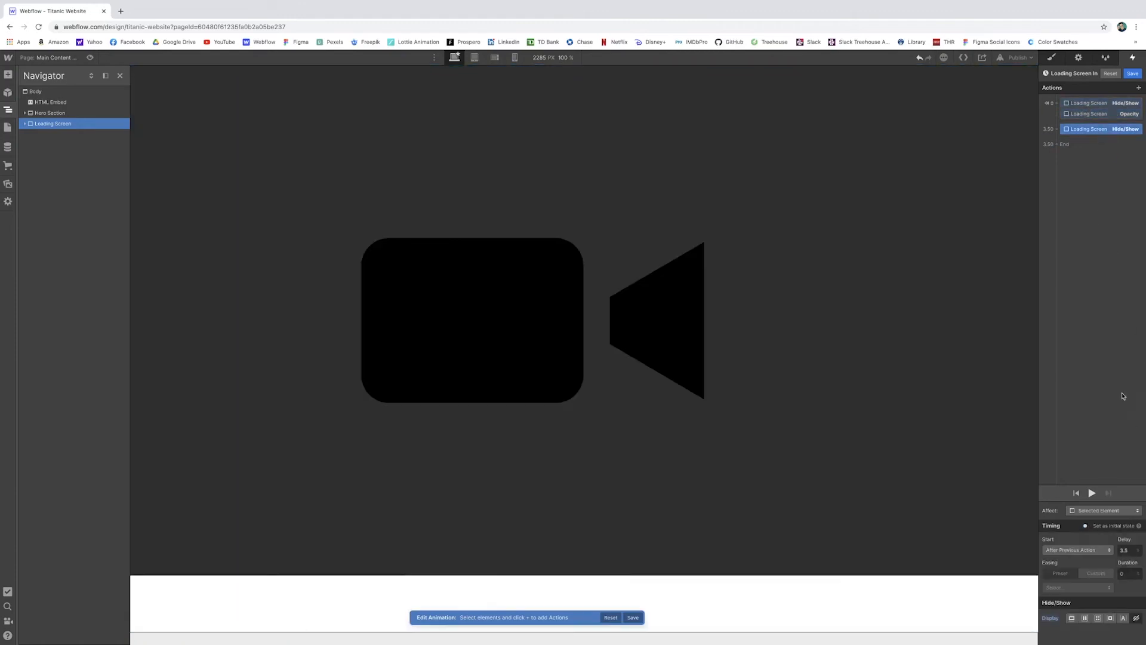
left_click(1140, 88)
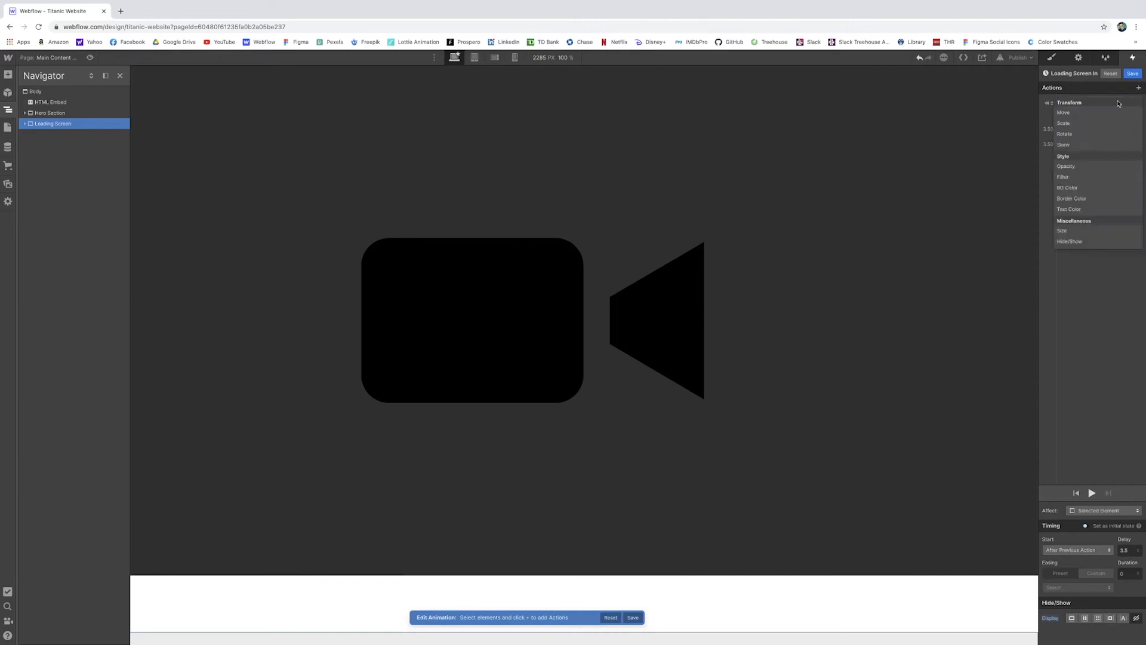
left_click(1077, 170)
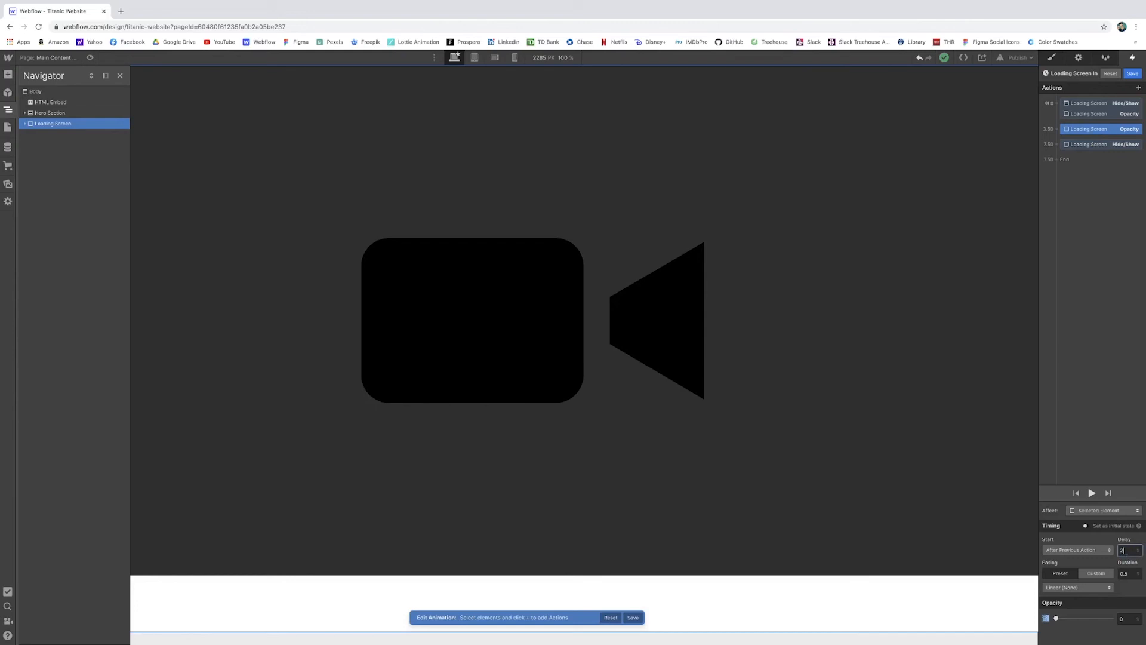
left_click_drag(1091, 153, 1090, 153)
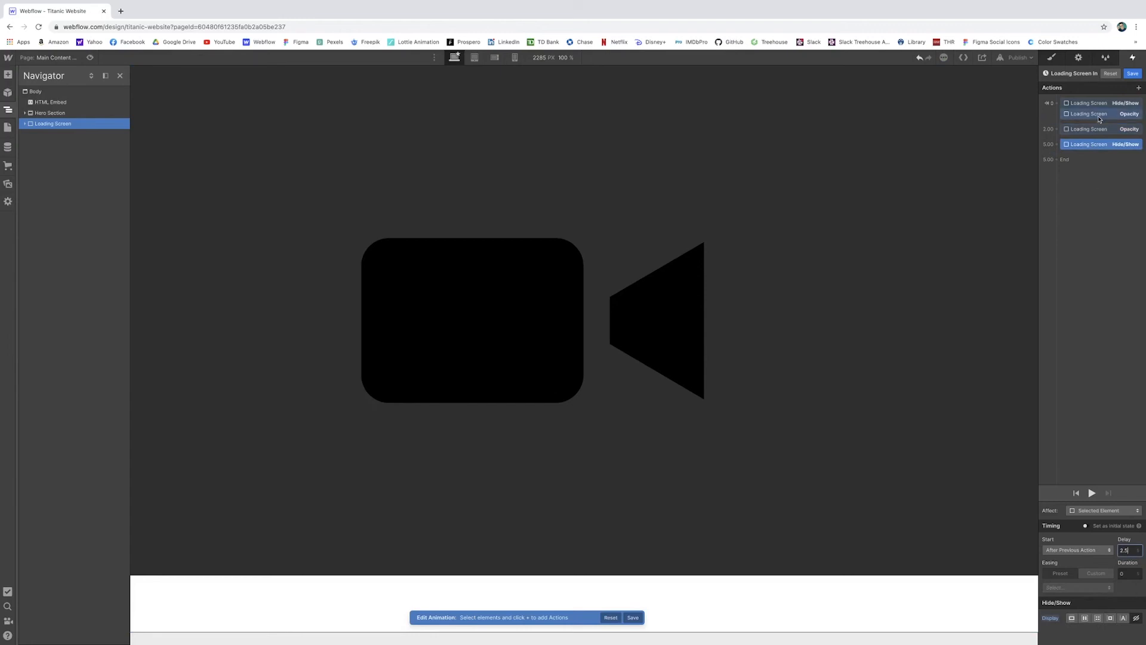
- Play and save the Loading Screen In animation, and check the loading sequence in page preview
left_click(1092, 493)
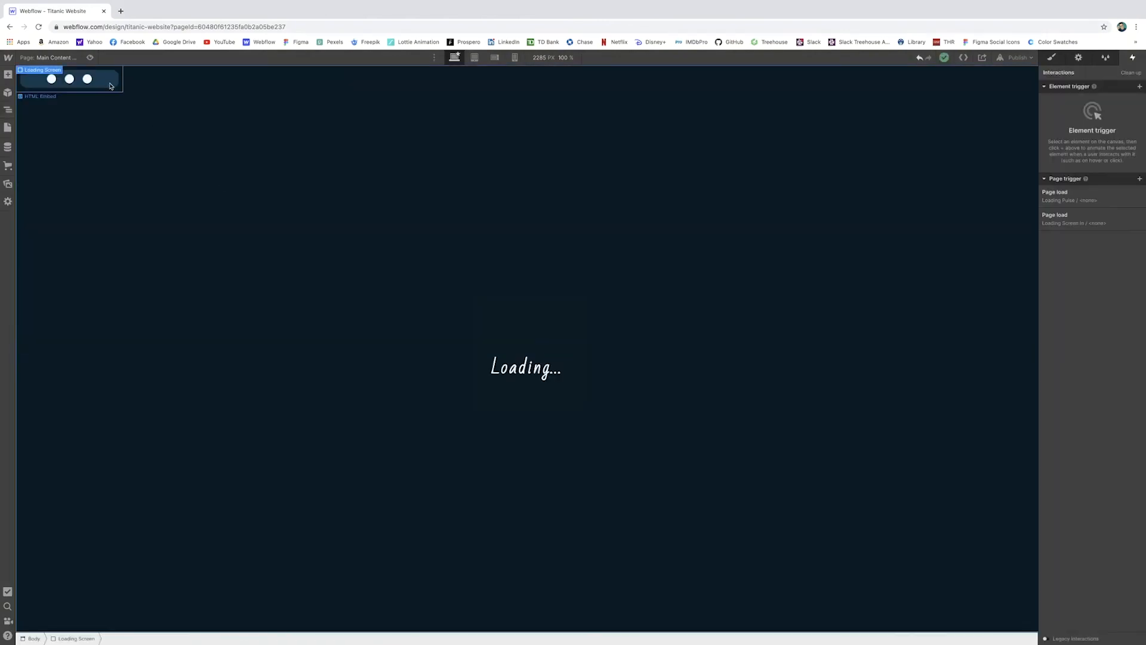
left_click(96, 60)
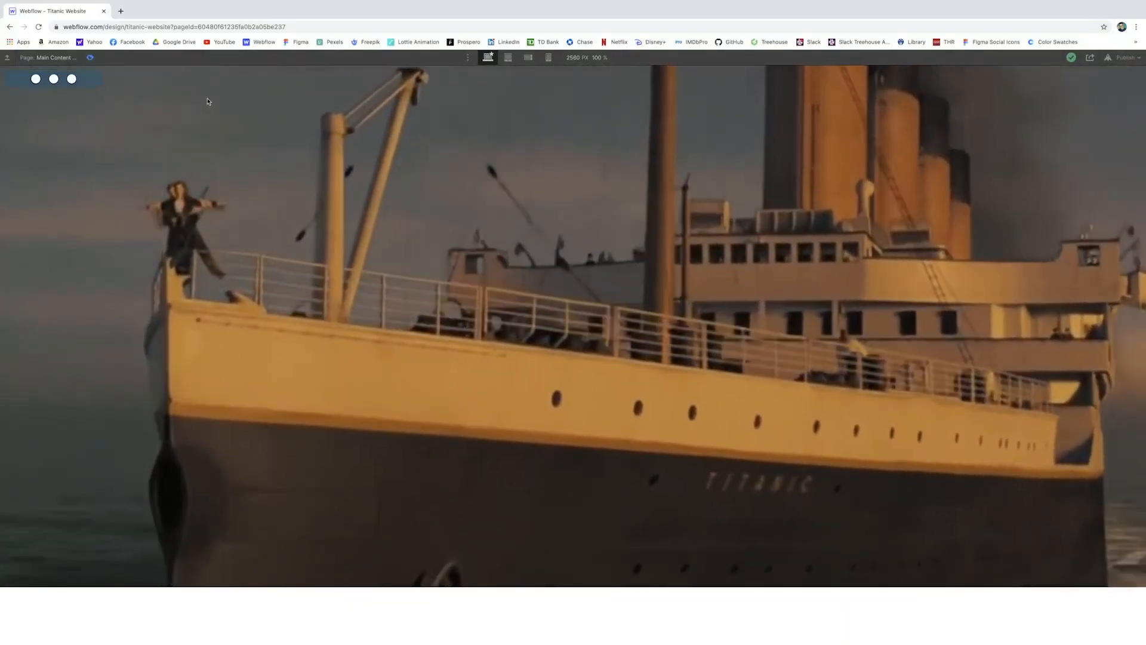
left_click(89, 58)
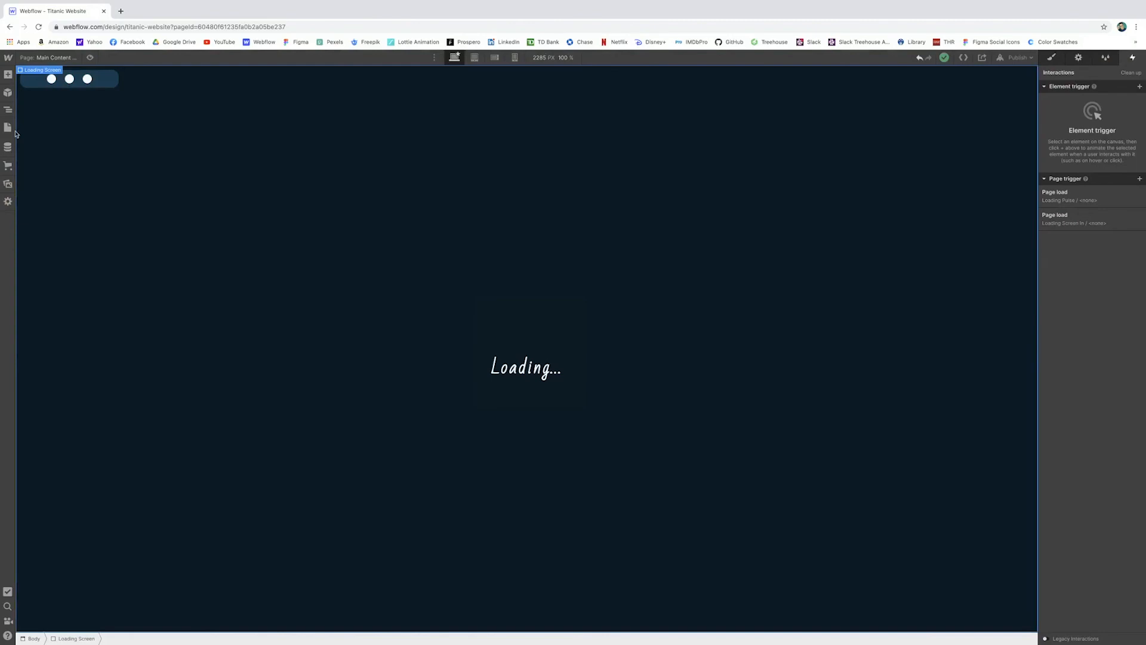
- Publish the site to titanic-website.webflow.io, and open the live site after switching to the Home page
left_click(1015, 57)
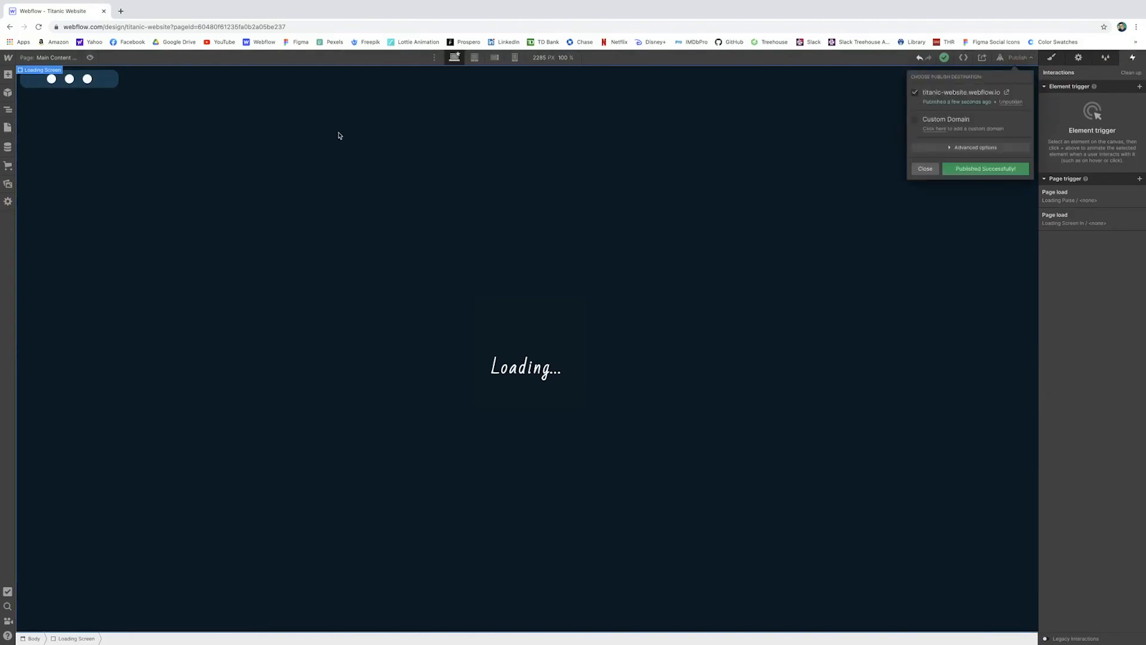
left_click(8, 127)
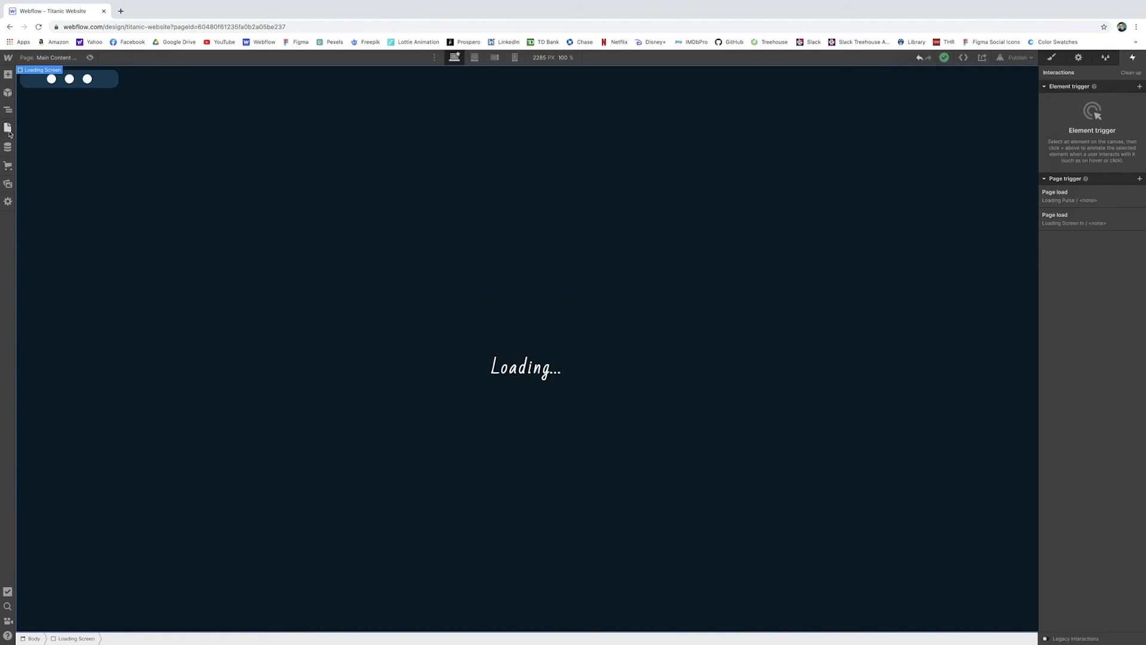
left_click(8, 127)
left_click(58, 125)
left_click(142, 116)
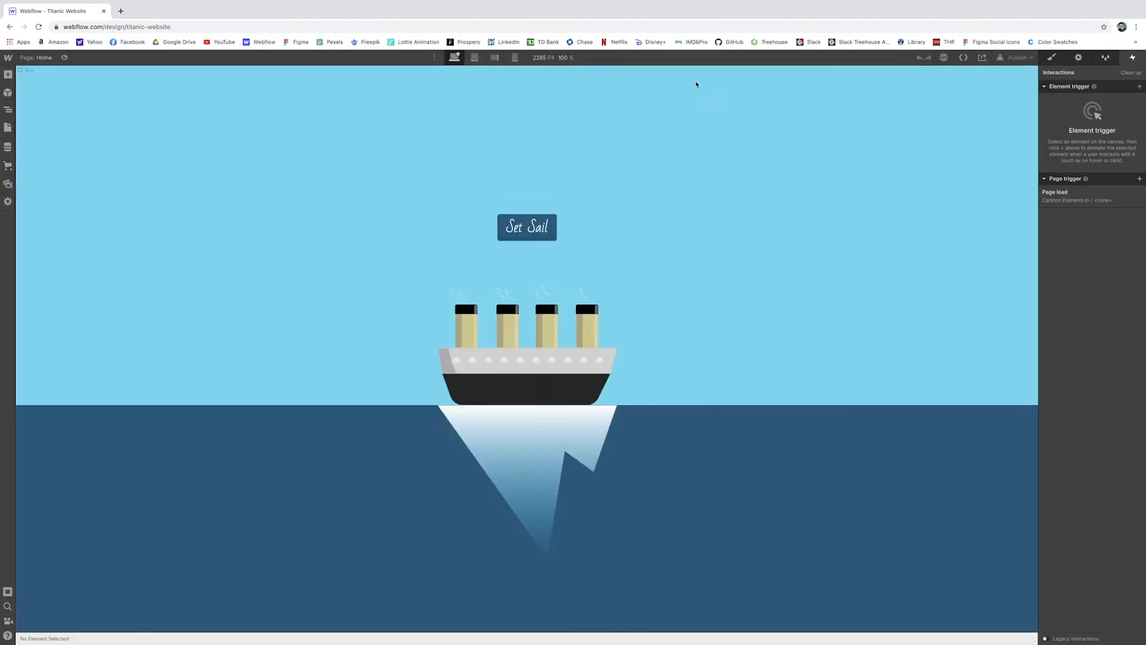
left_click(1015, 58)
left_click(1008, 93)
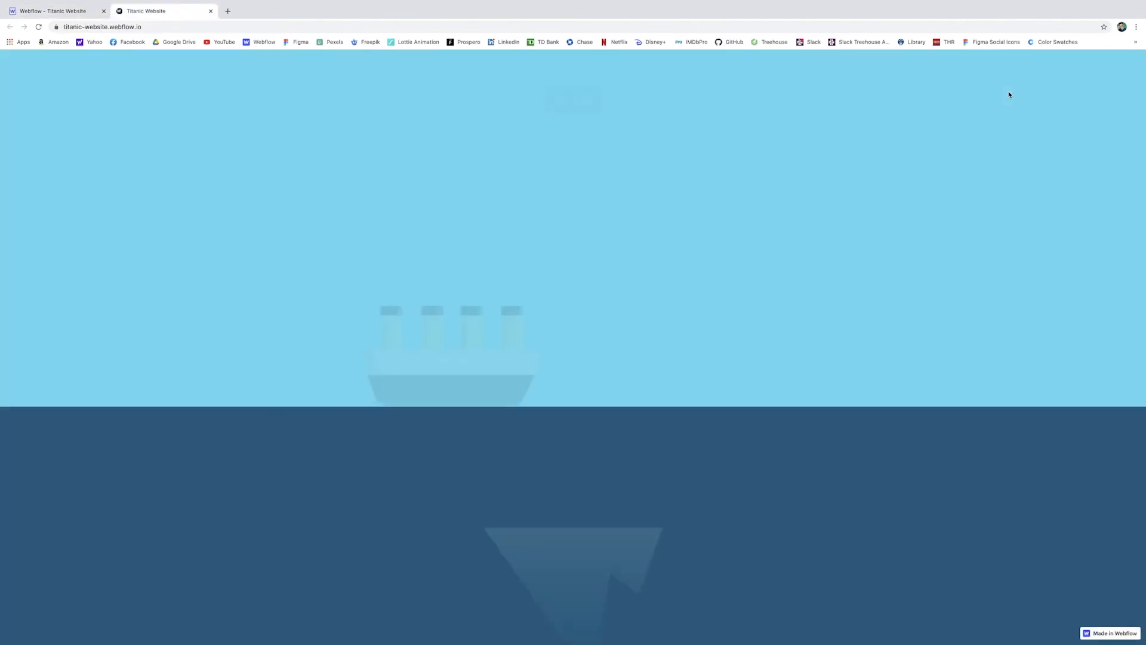